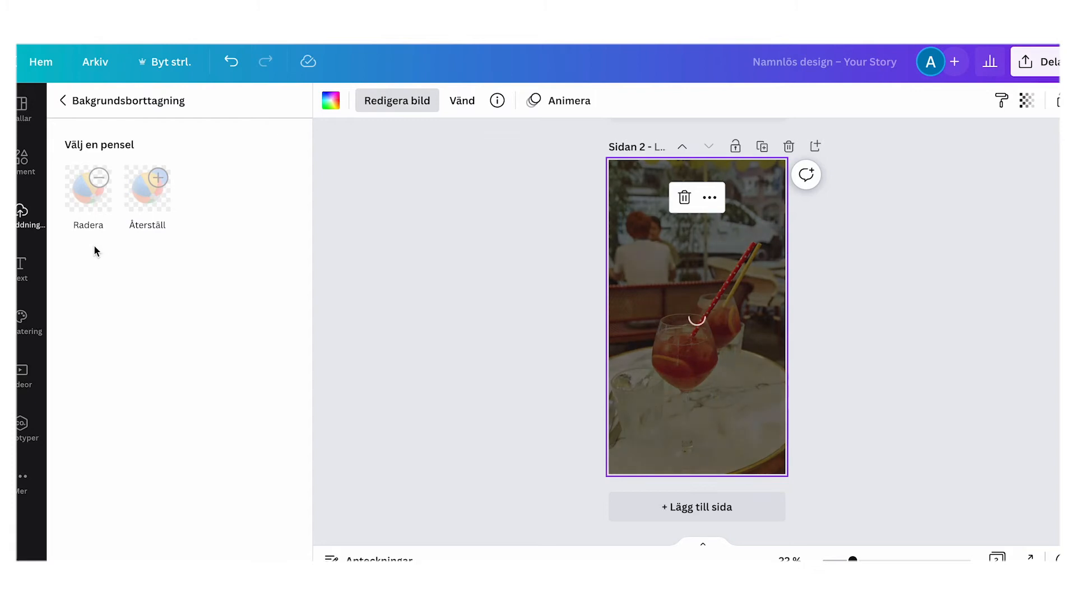
# Step: Restore the glass's foot in the cocktail cutout and erase the second glass and the yellow straw
pyautogui.click(127, 208)
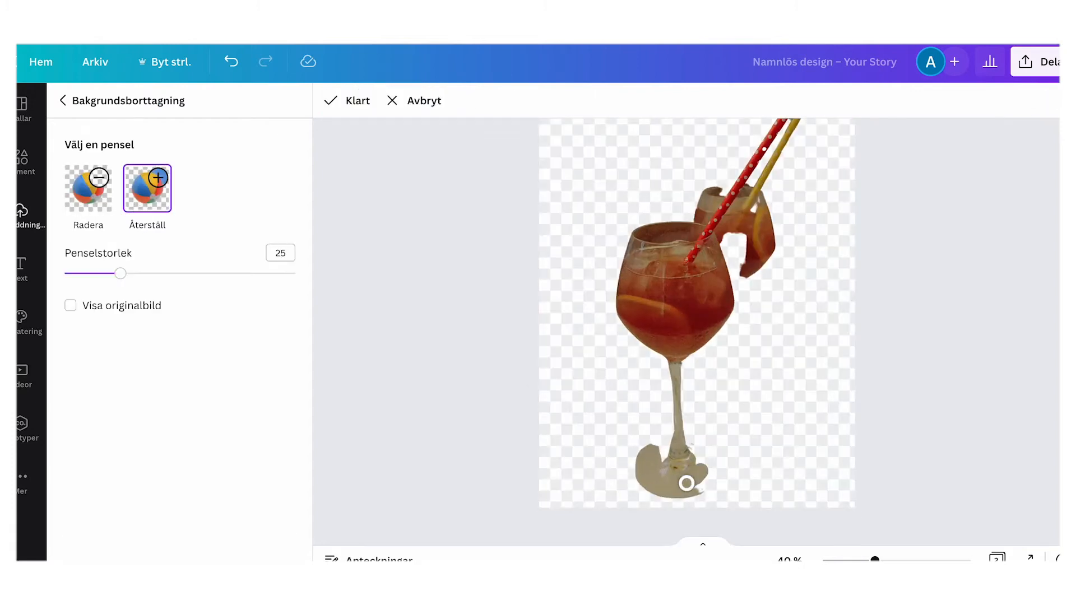
pyautogui.click(88, 188)
pyautogui.moveTo(761, 195); pyautogui.dragTo(724, 230)
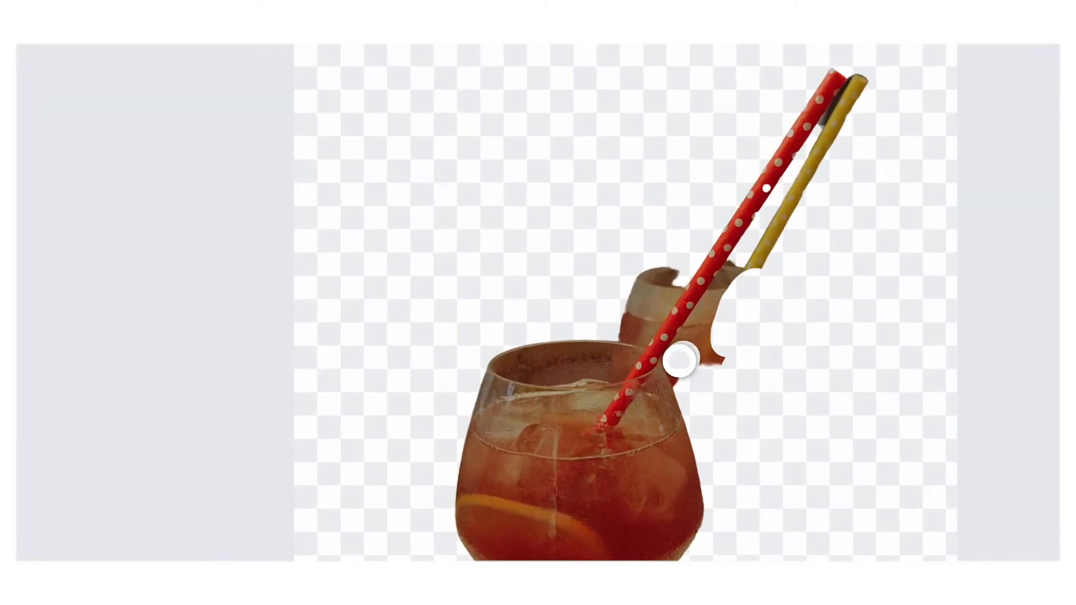
pyautogui.moveTo(686, 374)
pyautogui.mouseDown()
pyautogui.moveTo(715, 343)
pyautogui.moveTo(867, 65)
pyautogui.moveTo(781, 235)
pyautogui.moveTo(858, 108)
pyautogui.mouseUp()
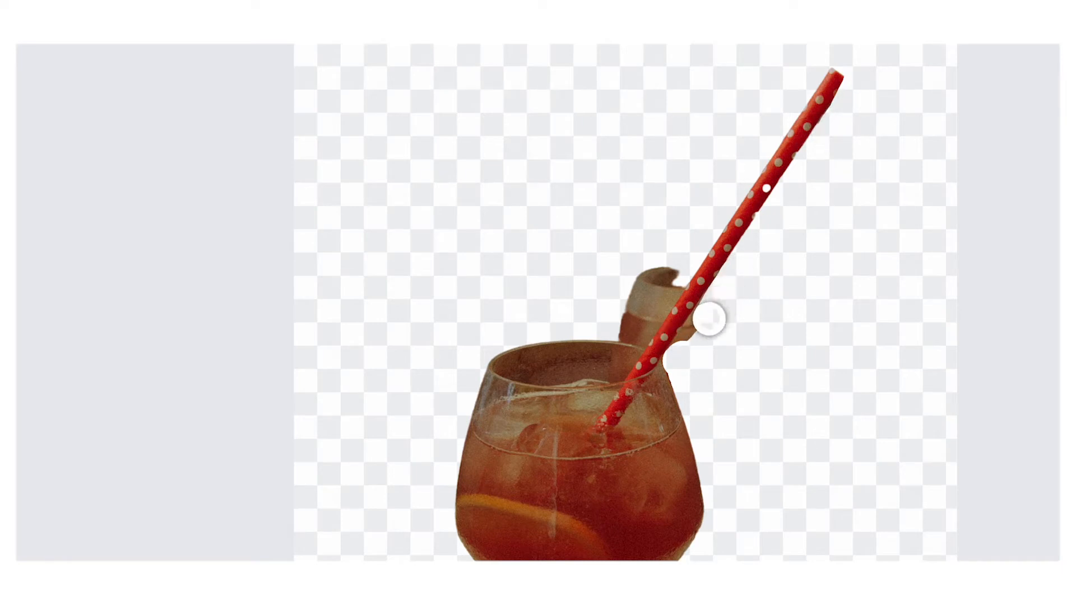
pyautogui.moveTo(686, 350)
pyautogui.mouseDown()
pyautogui.moveTo(740, 183)
pyautogui.moveTo(665, 250)
pyautogui.moveTo(665, 282)
pyautogui.mouseUp()
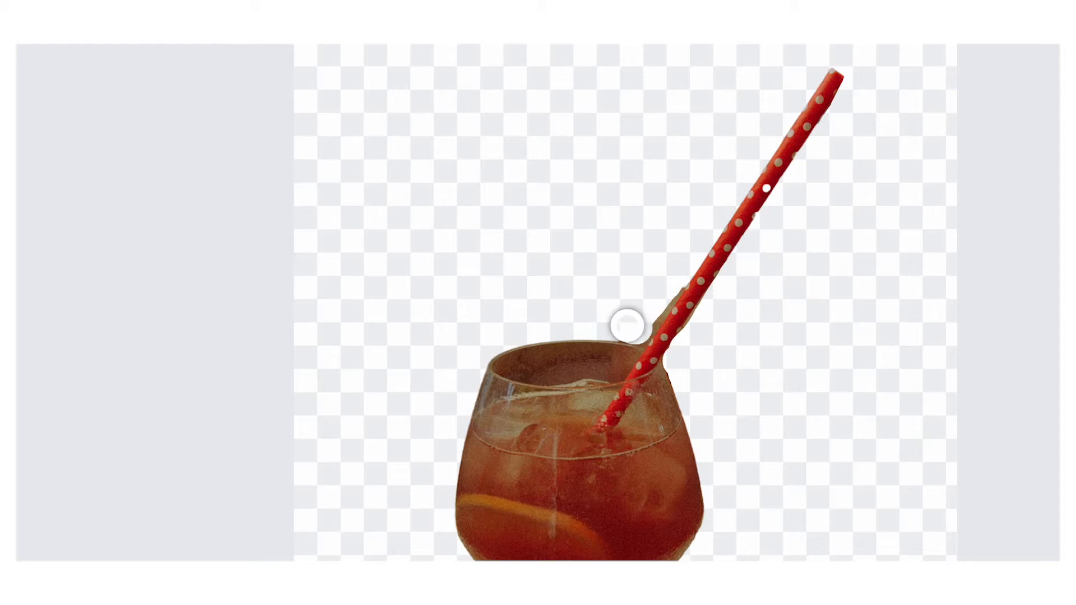
pyautogui.scroll(3, 675, 274)
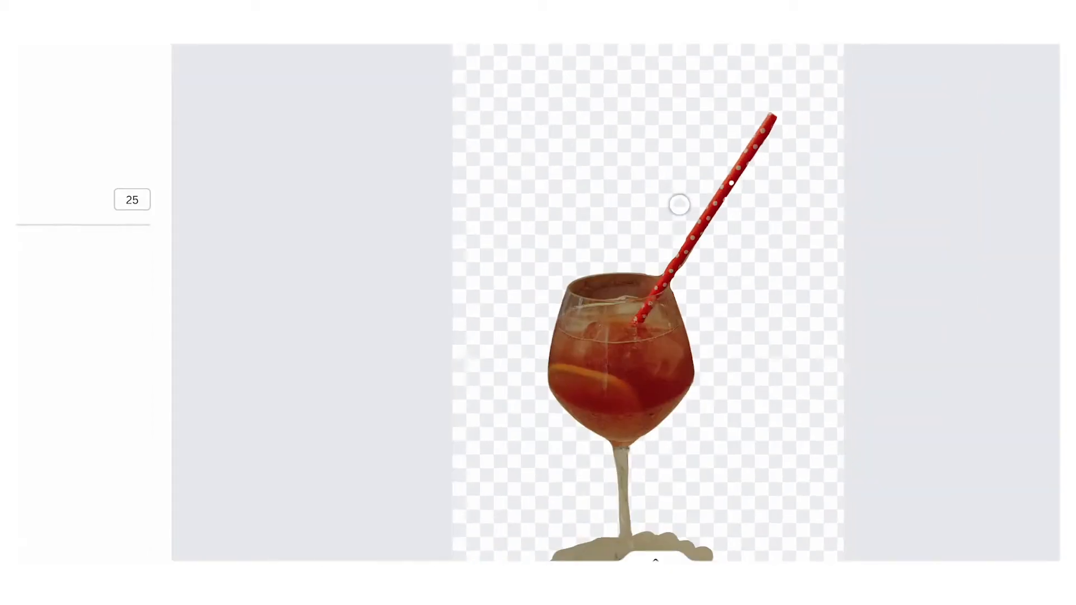
pyautogui.scroll(-3, 739, 295)
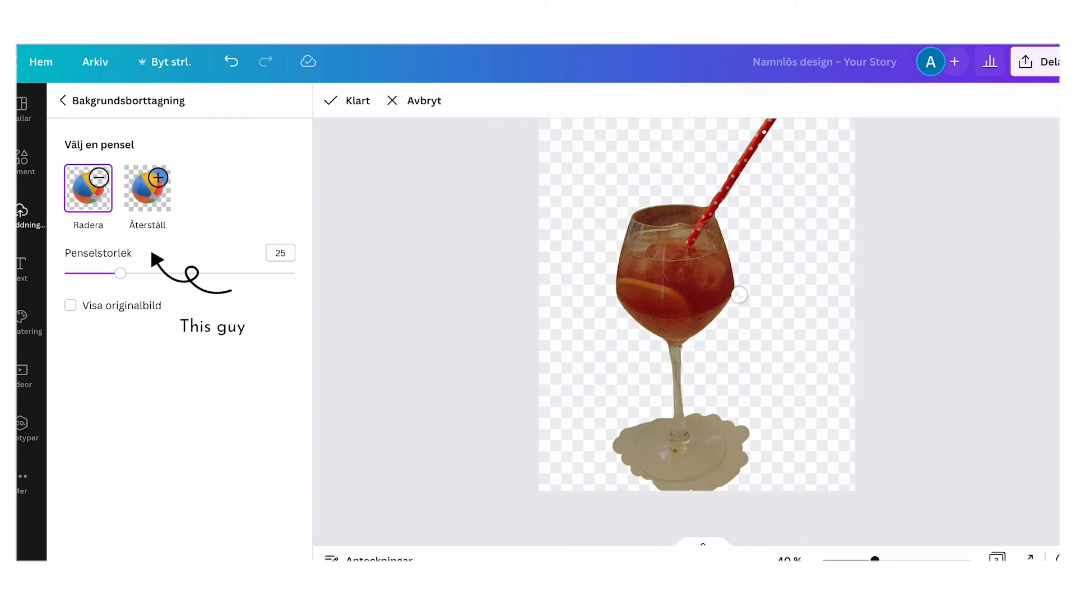
pyautogui.scroll(2, 740, 294)
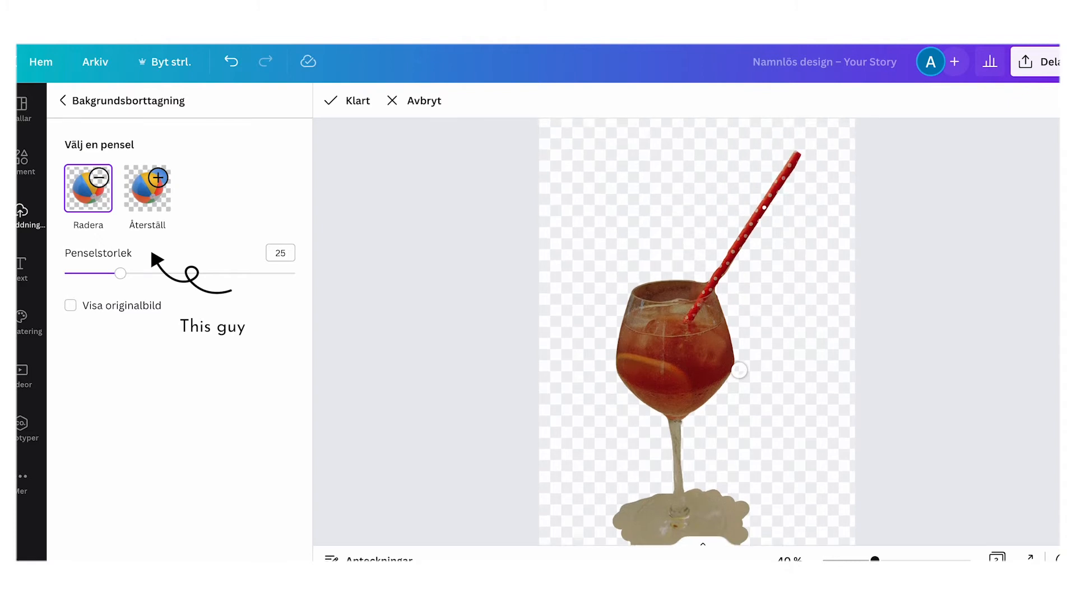
pyautogui.click(359, 107)
# Step: Add a new page after the cocktail page and place the uploaded hummus photo on it
pyautogui.scroll(-5, 904, 332)
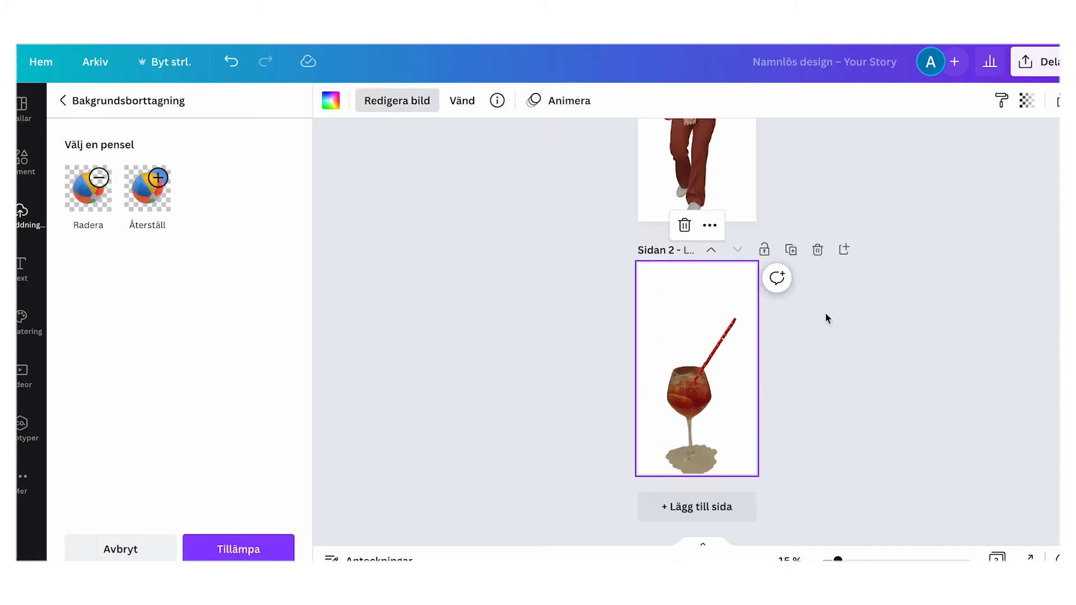
pyautogui.click(843, 250)
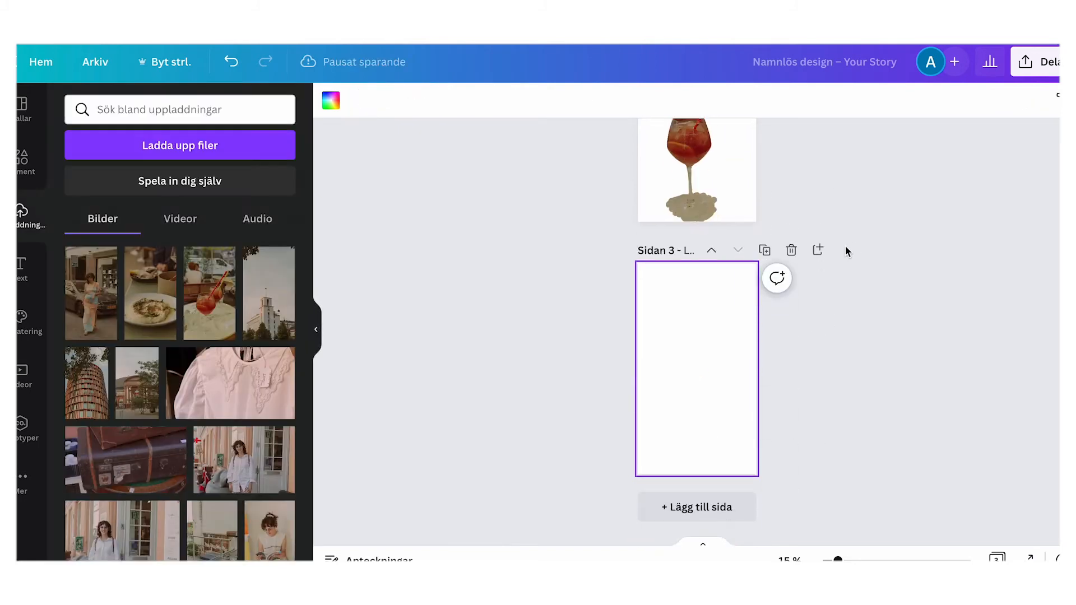
pyautogui.click(160, 307)
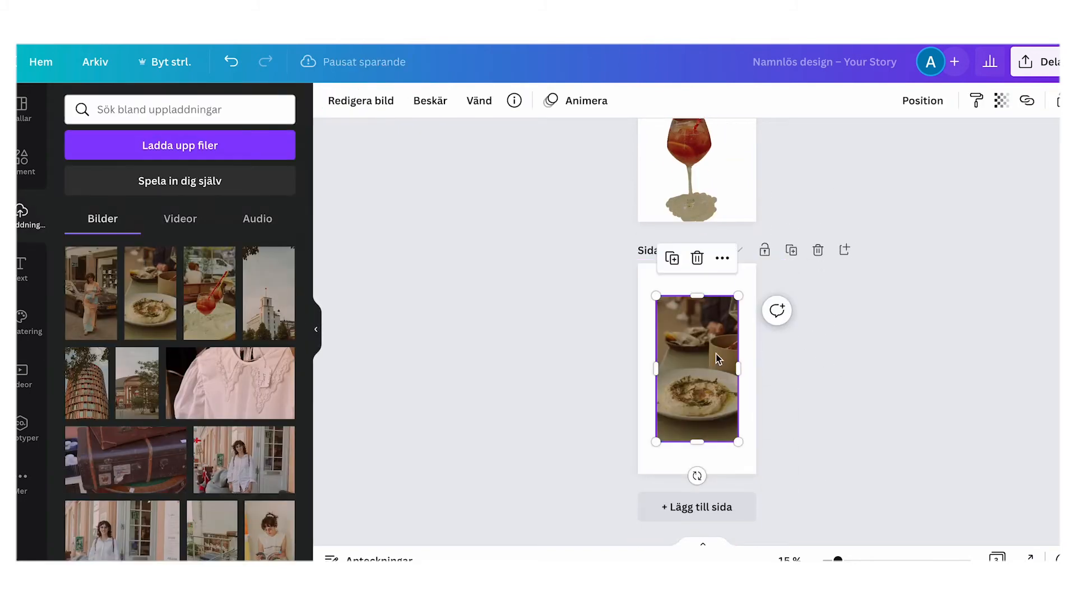
# Step: Enlarge the hummus photo from its opposite corners until it covers the whole page
pyautogui.scroll(5, 707, 348)
pyautogui.scroll(-3, 707, 348)
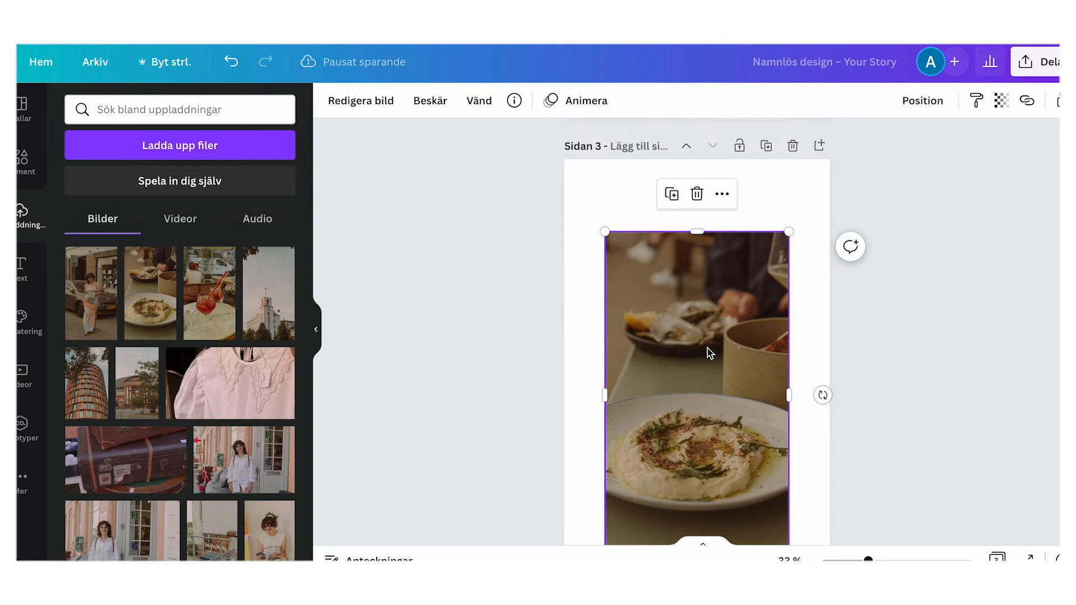
pyautogui.moveTo(604, 231); pyautogui.dragTo(562, 156)
pyautogui.scroll(-2, 822, 366)
pyautogui.moveTo(790, 468); pyautogui.dragTo(853, 534)
pyautogui.click(950, 384)
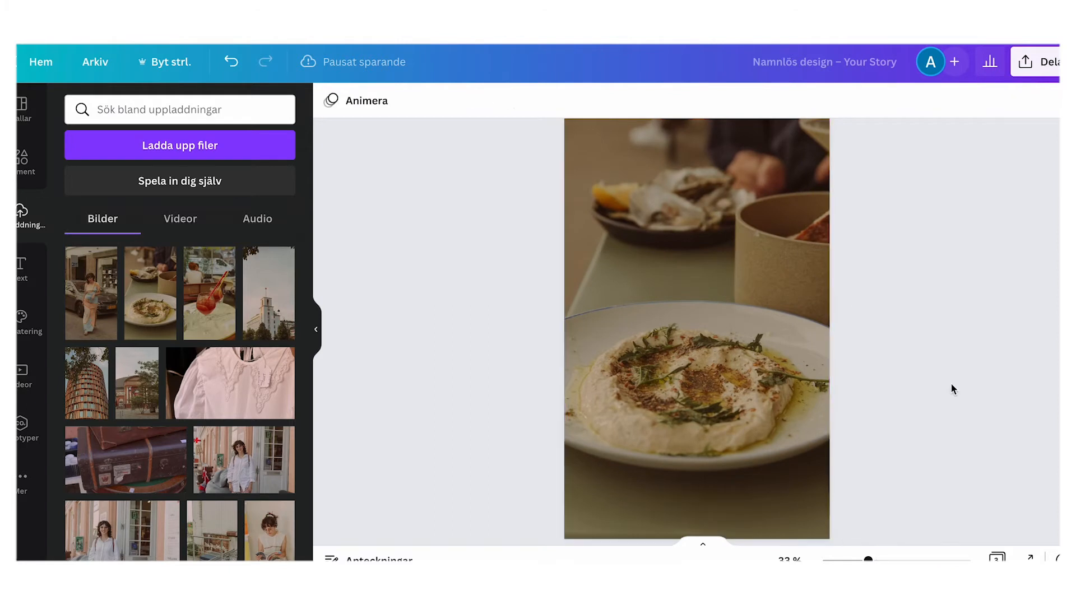
# Step: Duplicate the hummus photo page
pyautogui.scroll(2, 951, 386)
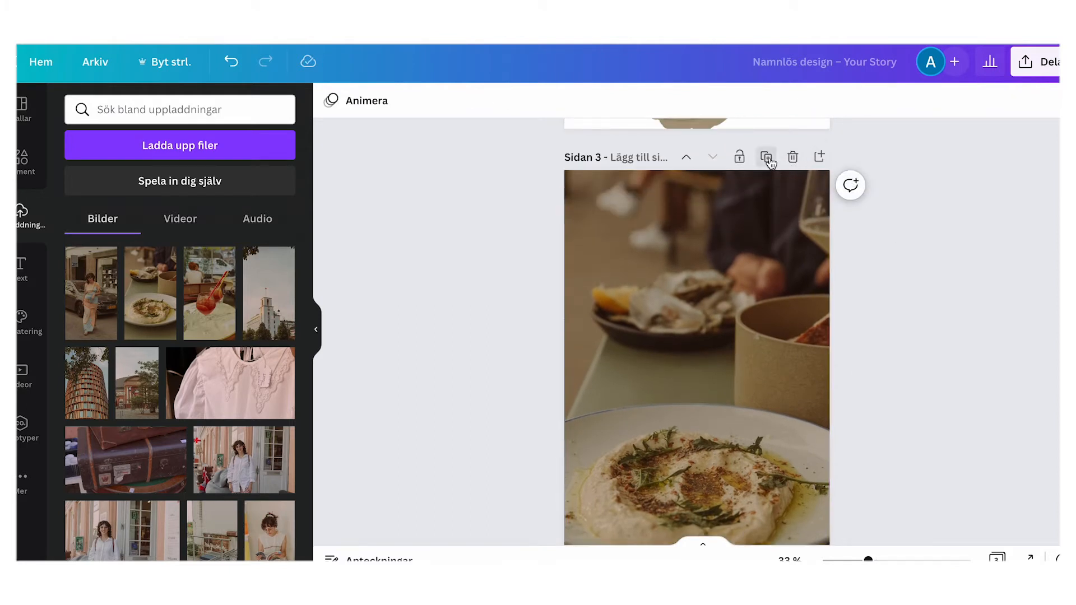
pyautogui.click(767, 158)
pyautogui.click(697, 158)
# Step: Detach the cocktail cutout from the background of page 2
pyautogui.scroll(3, 697, 158)
pyautogui.scroll(3, 694, 321)
pyautogui.rightClick(711, 358)
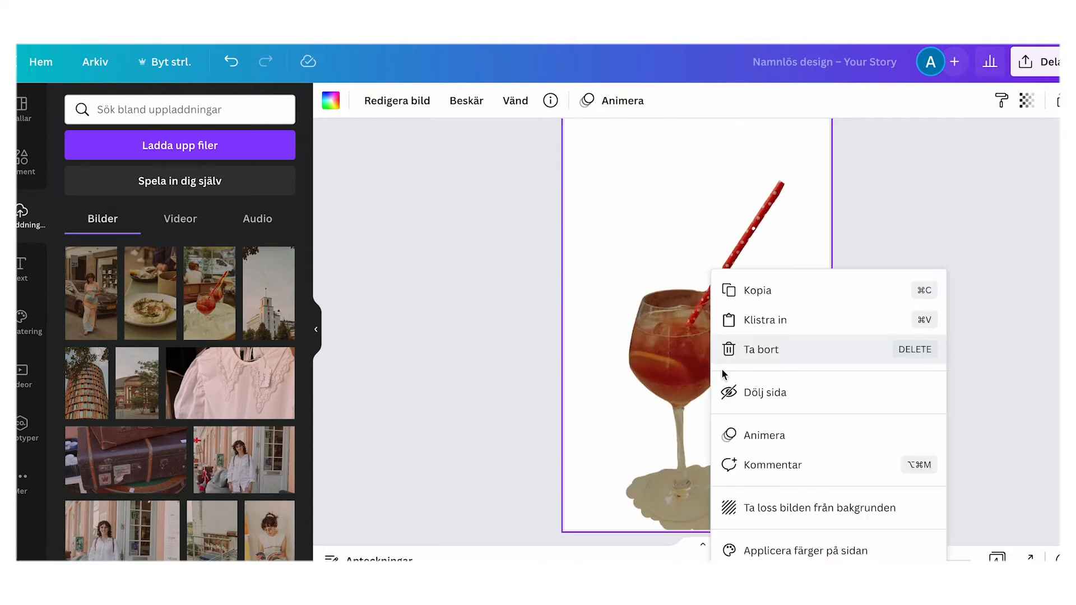
pyautogui.click(836, 509)
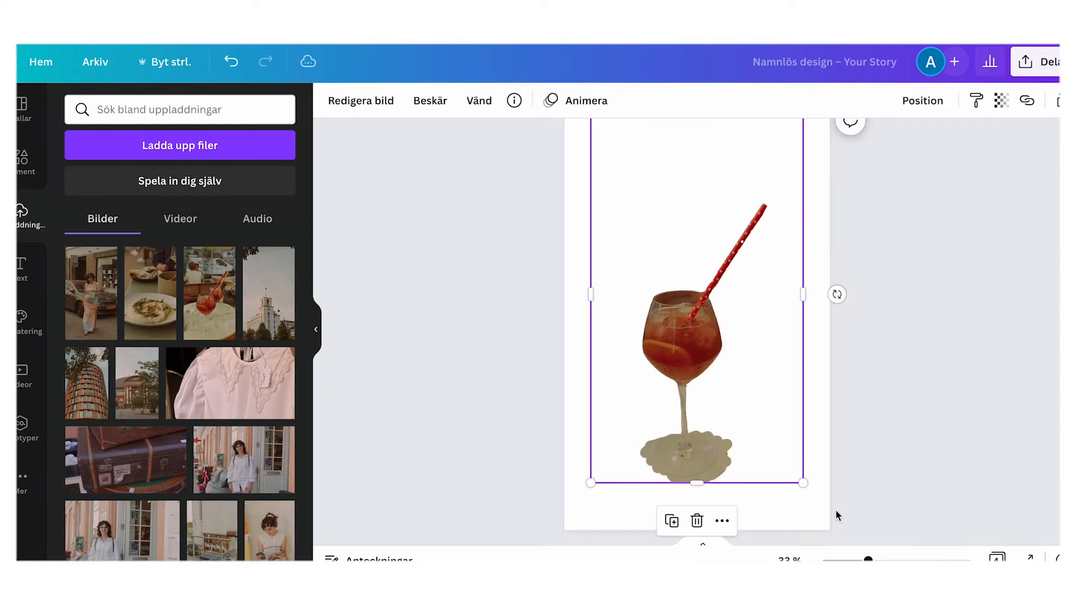
# Step: Crop the empty area above and on both sides of the cocktail cutout
pyautogui.scroll(-2, 836, 509)
pyautogui.scroll(2, 835, 507)
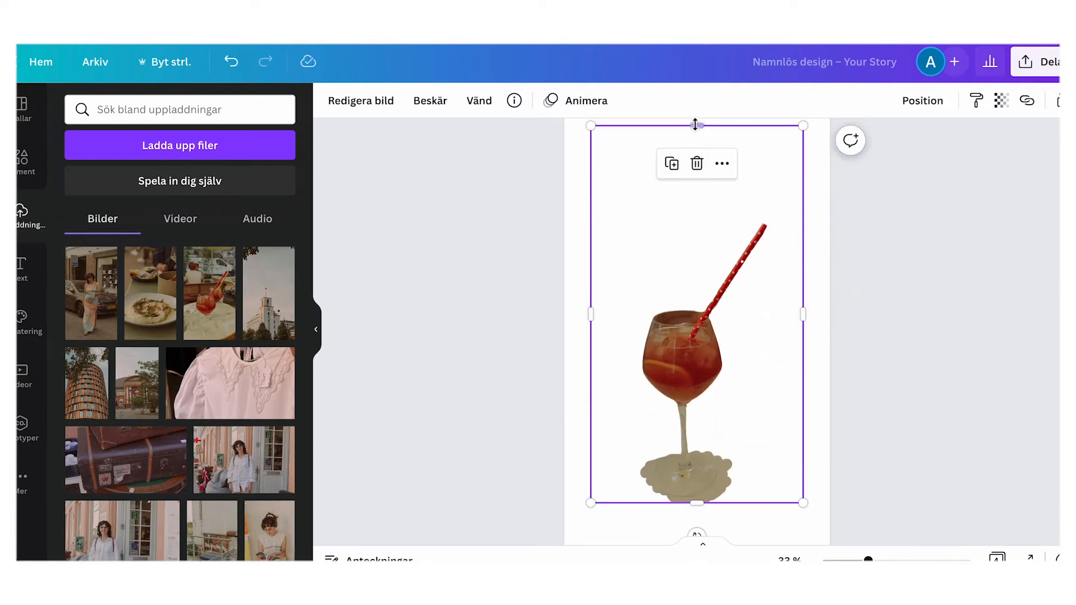
pyautogui.moveTo(695, 166); pyautogui.dragTo(697, 212)
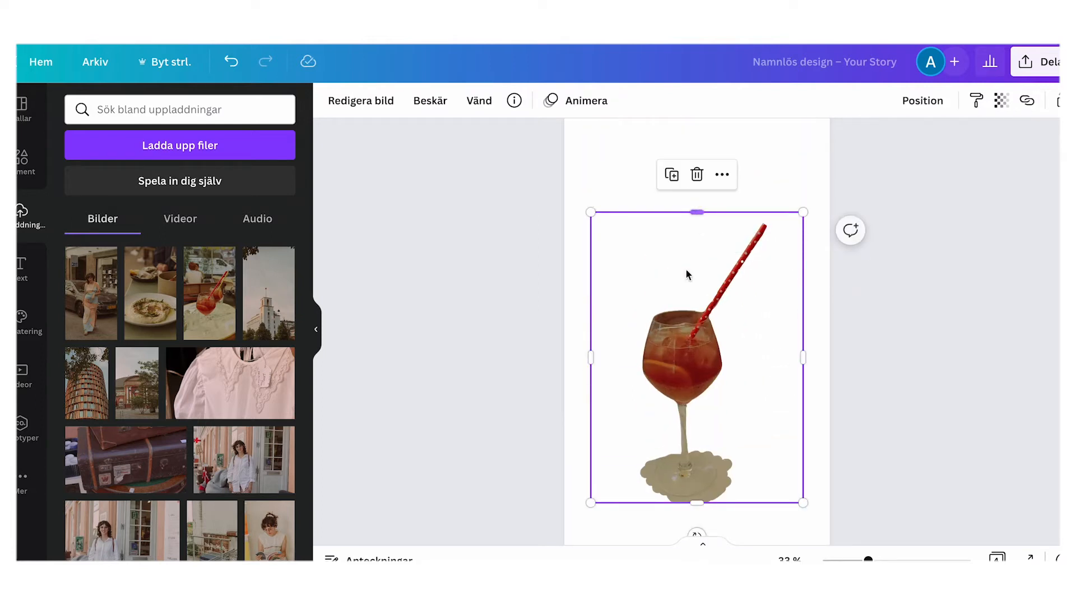
pyautogui.moveTo(594, 360); pyautogui.dragTo(604, 360)
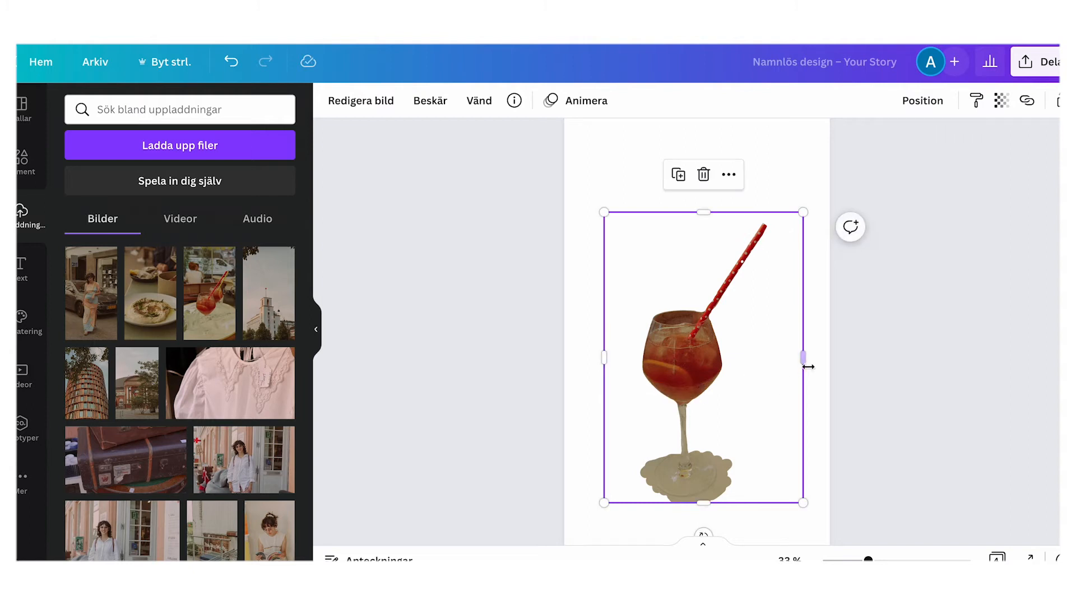
pyautogui.moveTo(805, 362); pyautogui.dragTo(777, 361)
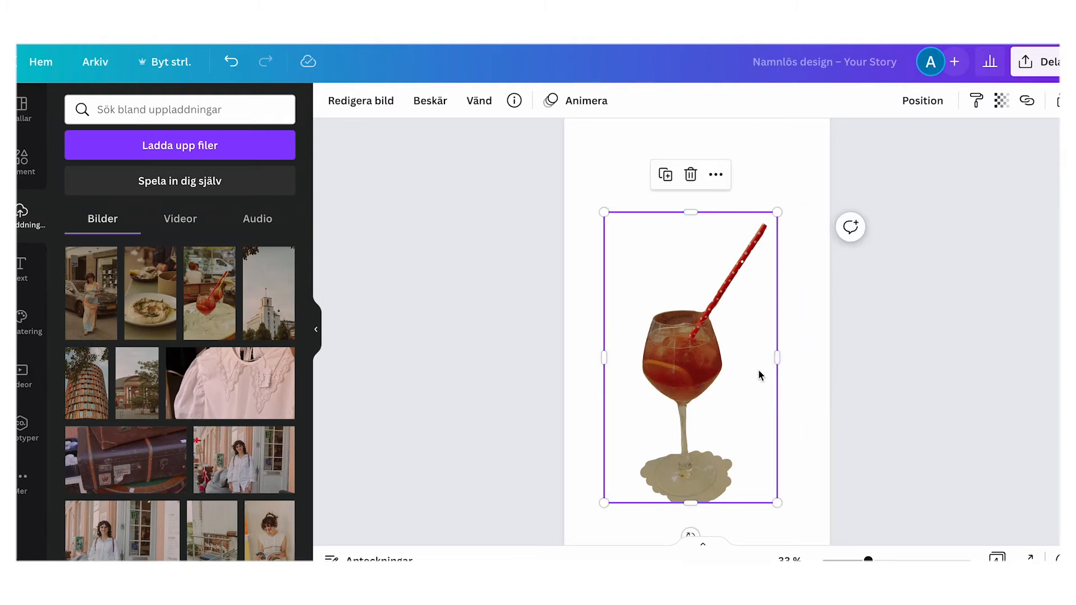
# Step: Paste the cropped cocktail cutout onto the hummus page and move it over the upper half of the photo
pyautogui.scroll(-5, 758, 370)
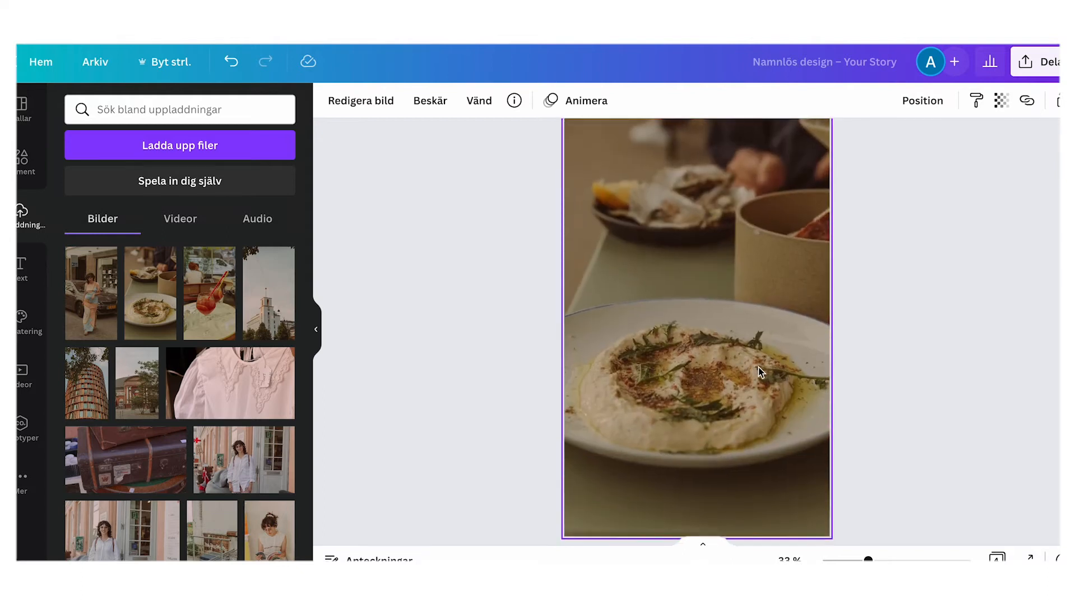
pyautogui.hotkey('ctrl', 'v')
pyautogui.moveTo(701, 345); pyautogui.dragTo(688, 268)
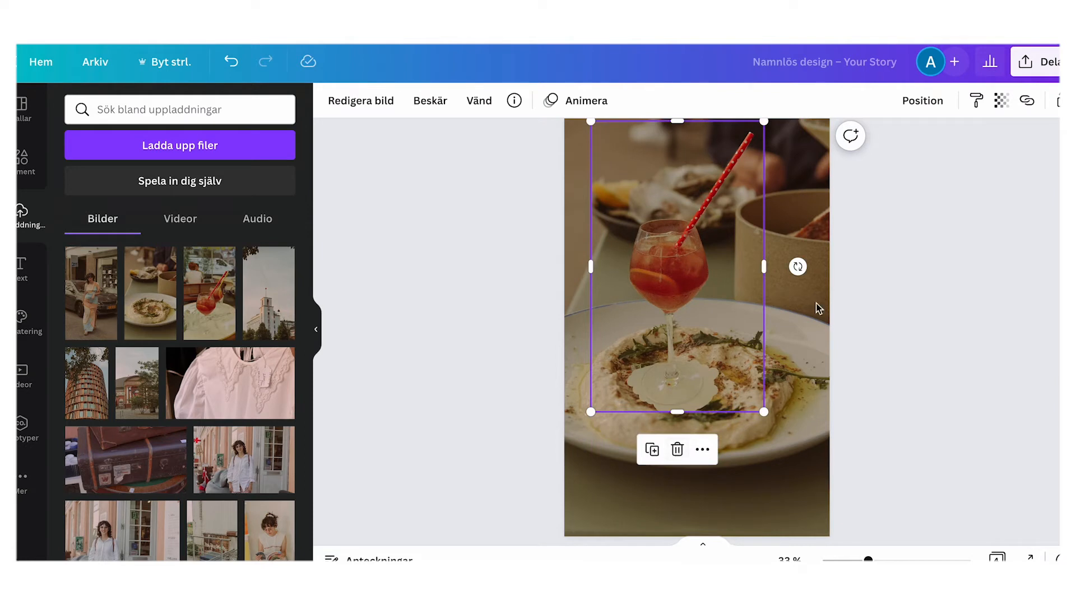
# Step: Tilt the cocktail counterclockwise, shrink it, and place it above the plate on the photo's left side
pyautogui.moveTo(799, 268); pyautogui.dragTo(800, 234)
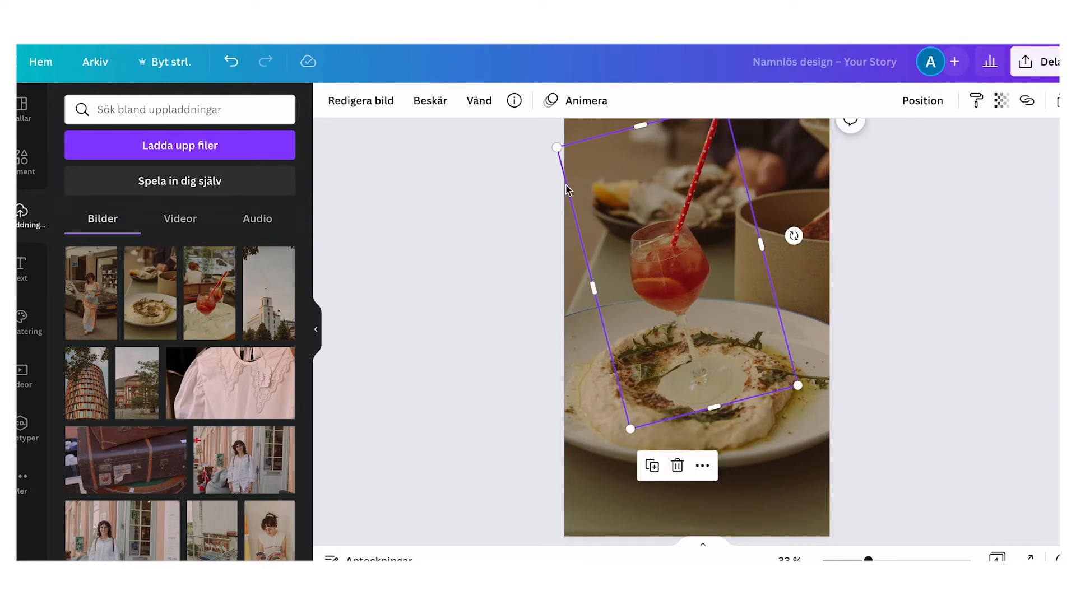
pyautogui.moveTo(559, 146); pyautogui.dragTo(602, 192)
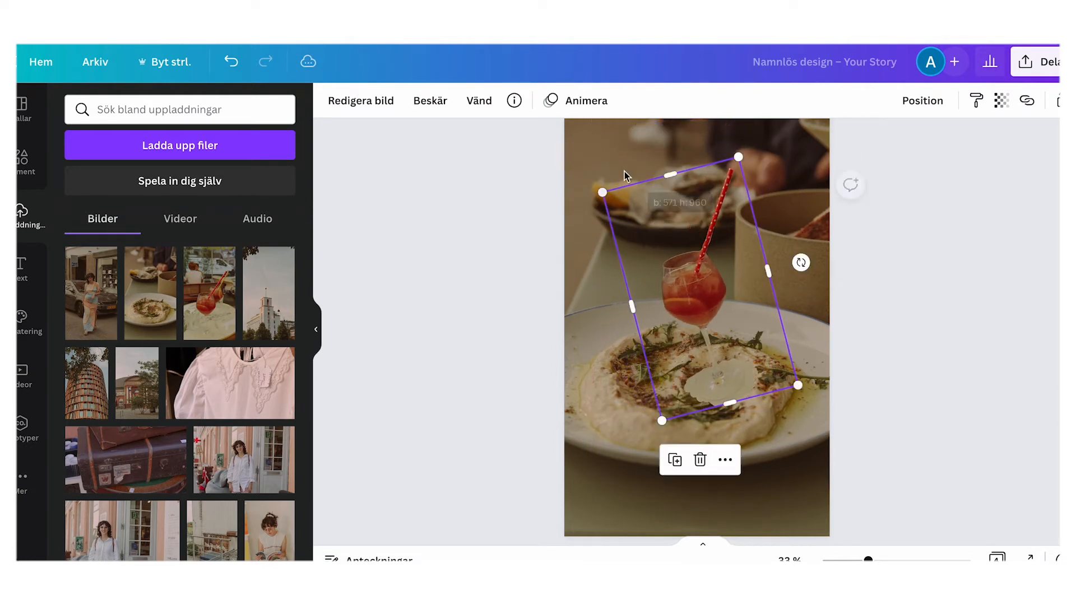
pyautogui.moveTo(675, 259); pyautogui.dragTo(648, 234)
pyautogui.moveTo(753, 344); pyautogui.dragTo(712, 306)
pyautogui.click(921, 356)
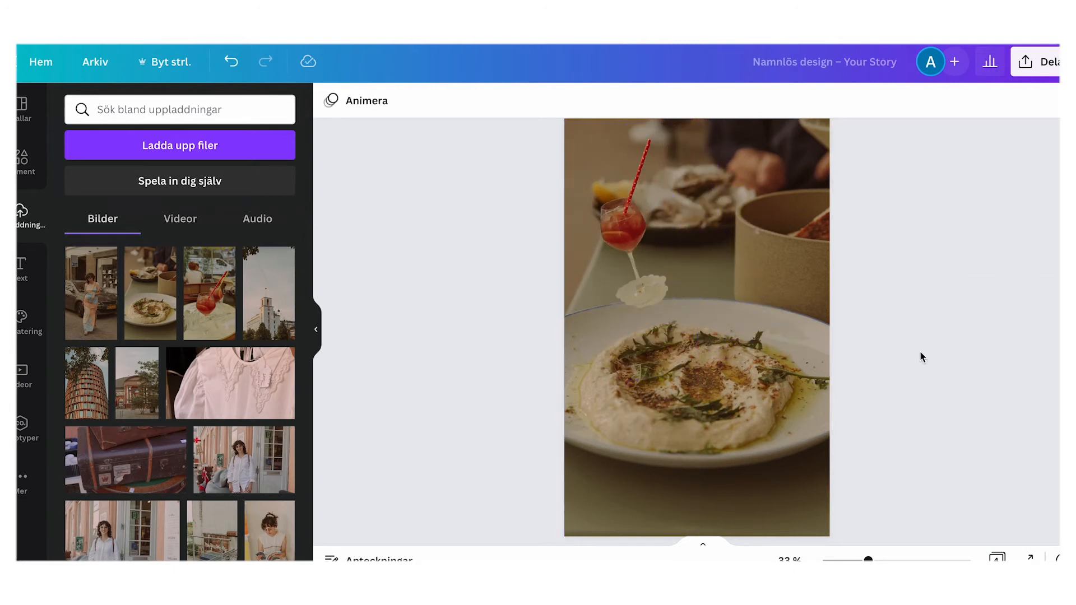
# Step: Detach the cutout of the woman in the red suit from the background of page 1
pyautogui.scroll(5, 888, 317)
pyautogui.scroll(5, 889, 317)
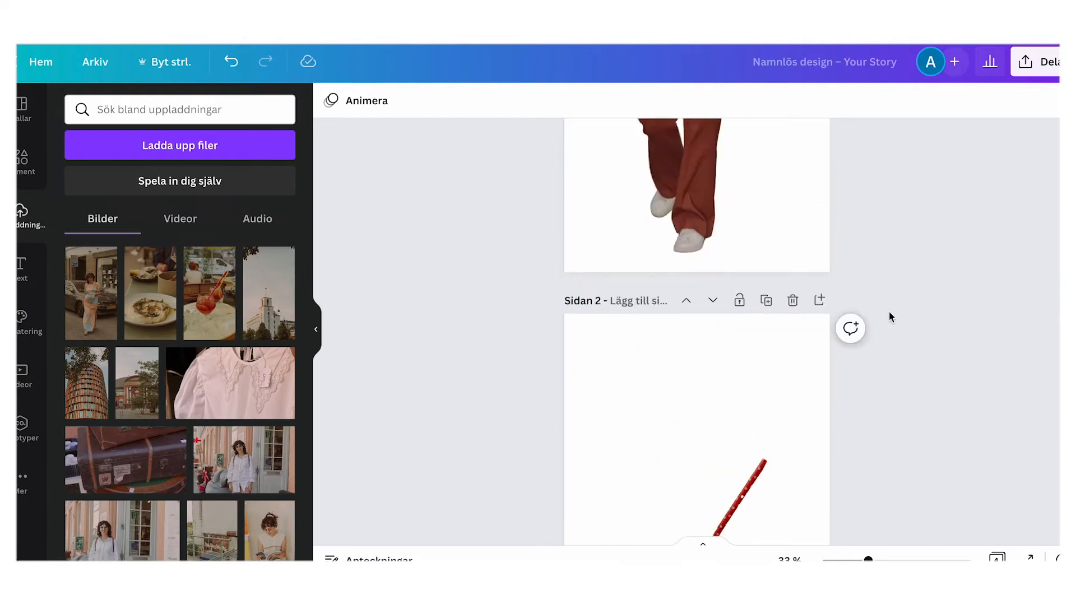
pyautogui.click(700, 353)
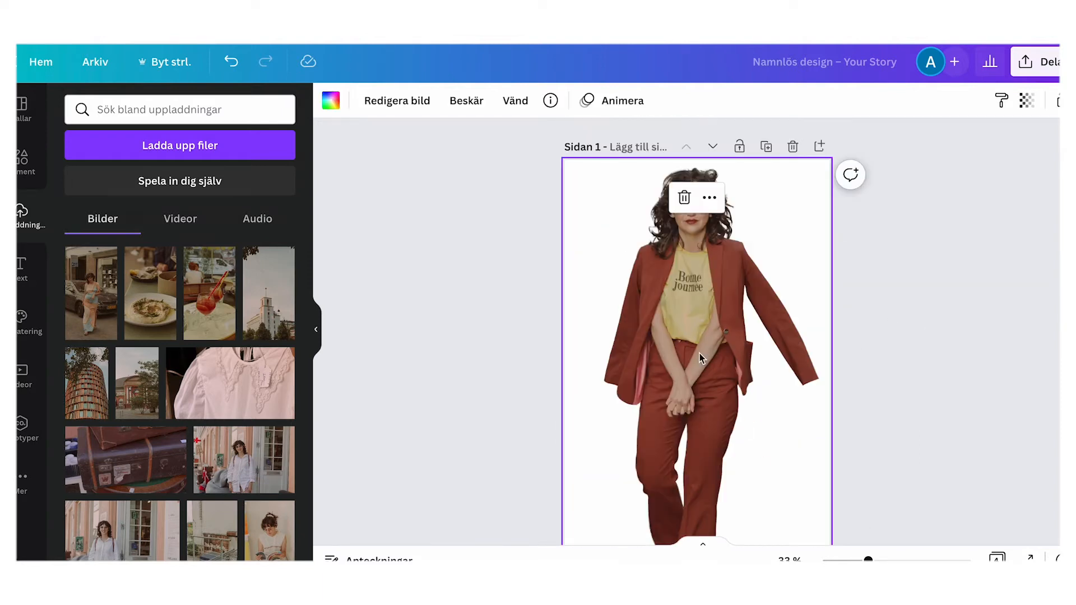
pyautogui.scroll(-3, 699, 353)
pyautogui.rightClick(699, 353)
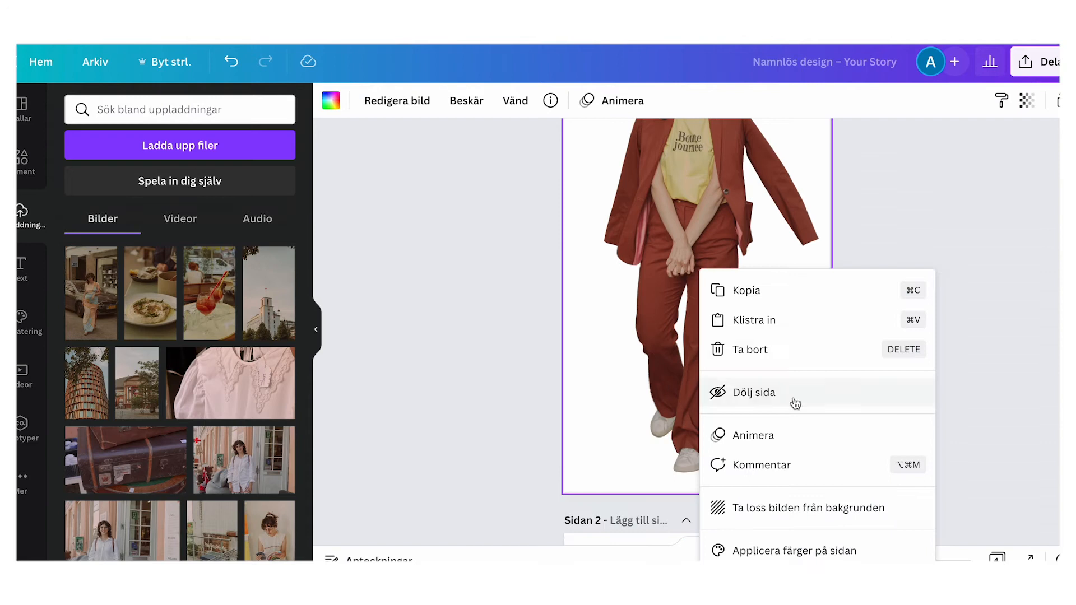
pyautogui.click(811, 510)
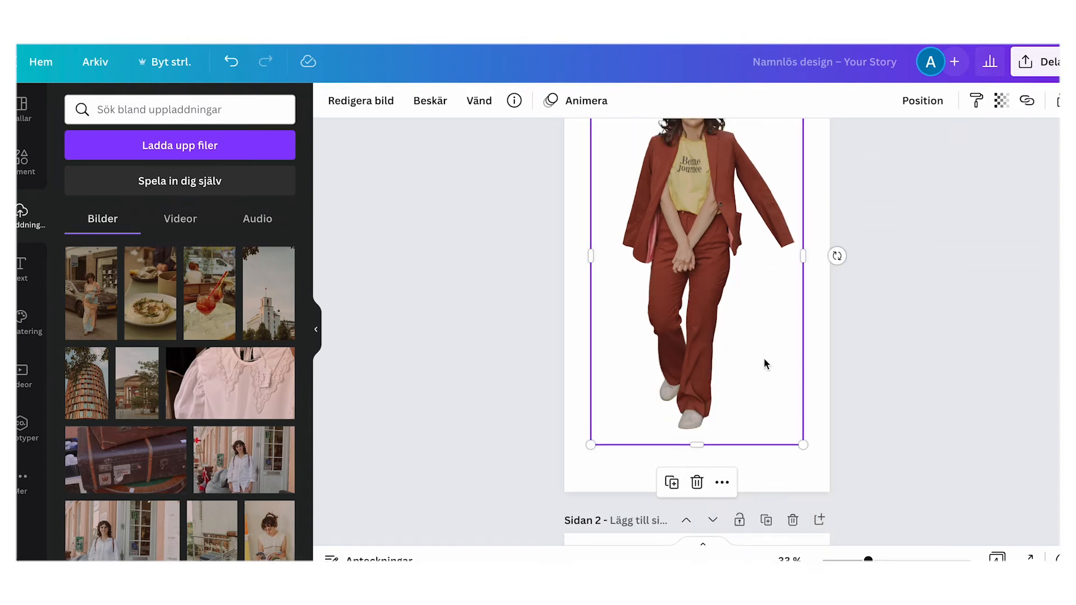
# Step: Paste the woman cutout onto the hummus page, shrink it, and place it above the plate on the right side
pyautogui.scroll(-10, 763, 357)
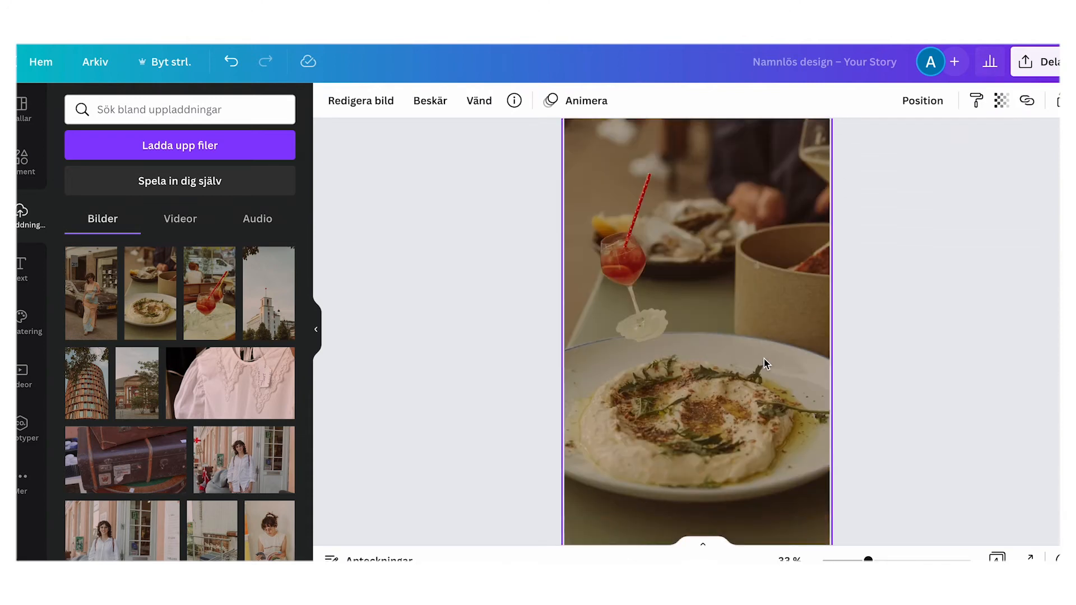
pyautogui.hotkey('ctrl', 'v')
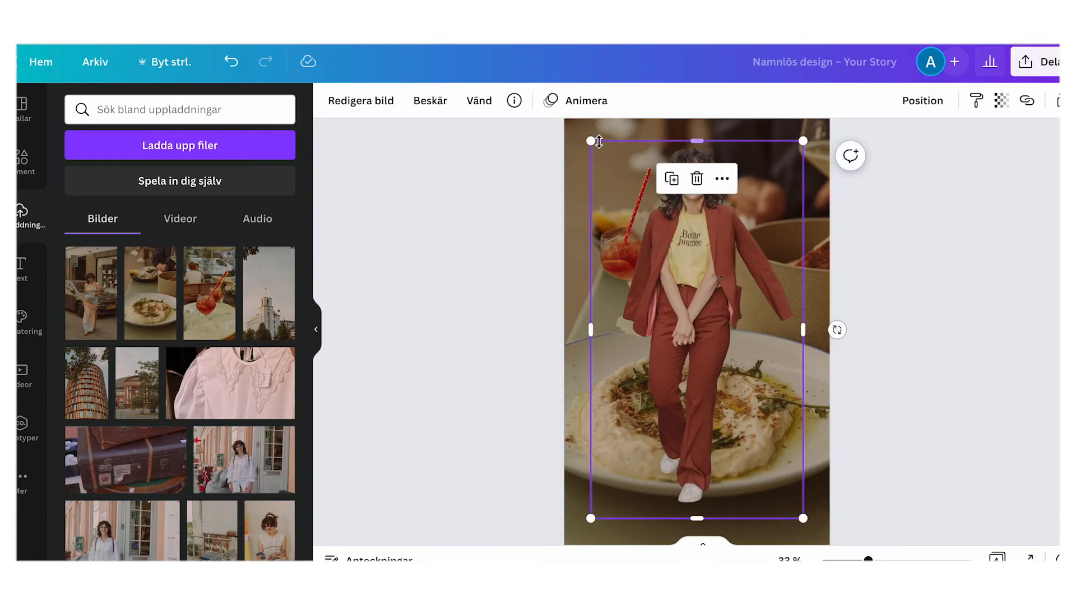
pyautogui.moveTo(592, 139); pyautogui.dragTo(674, 290)
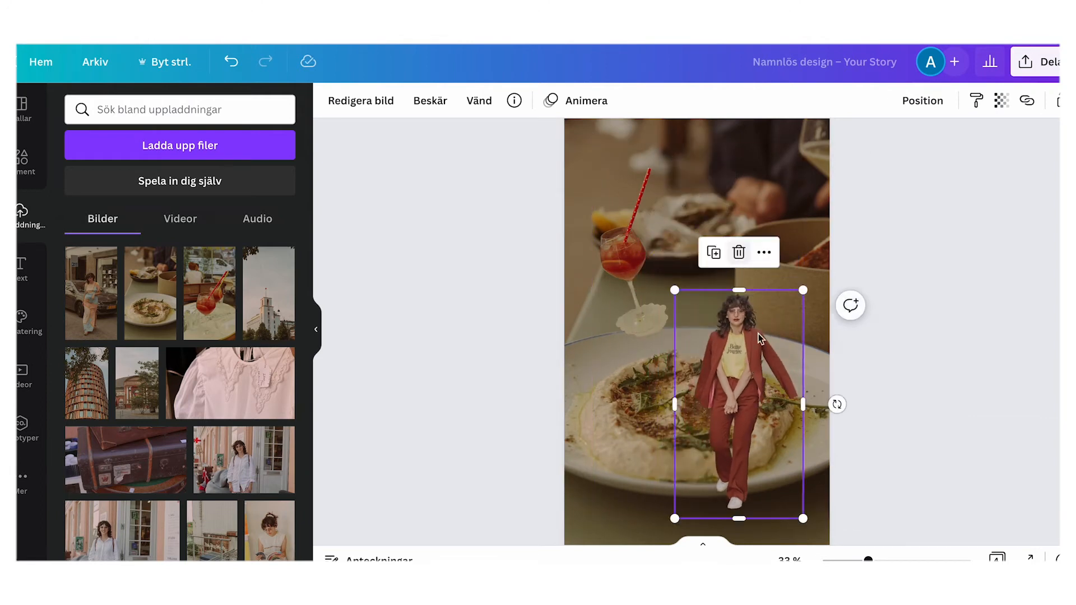
pyautogui.moveTo(757, 405); pyautogui.dragTo(775, 265)
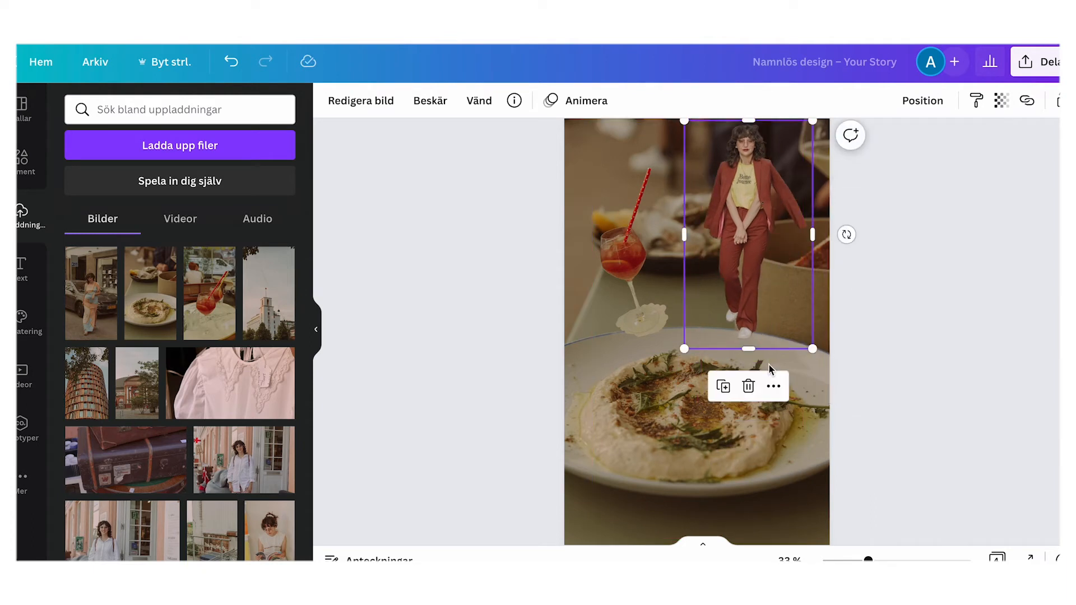
pyautogui.click(847, 246)
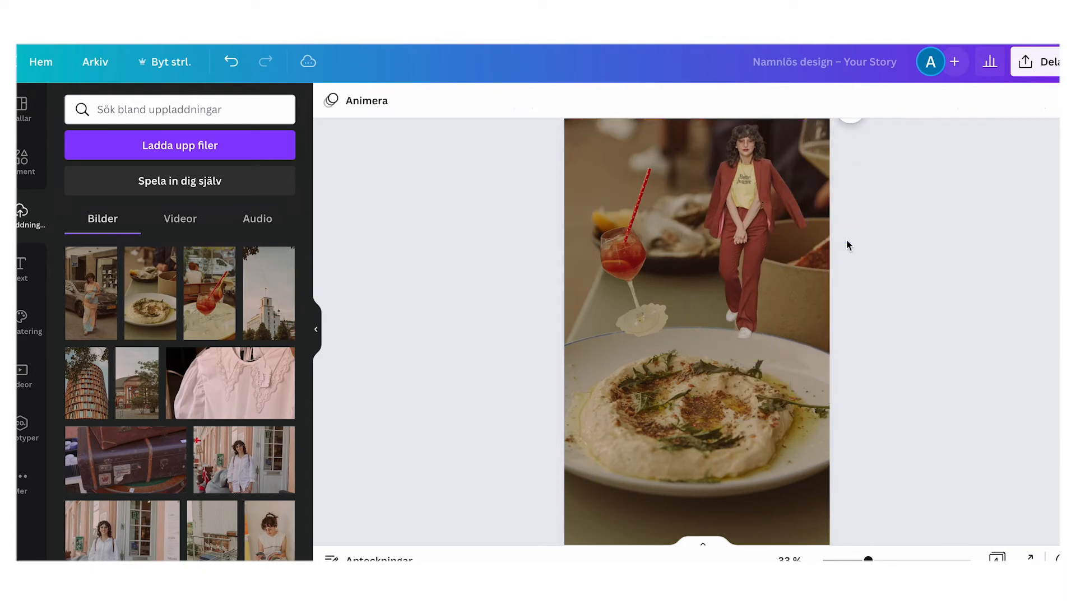
# Step: Tilt the woman cutout slightly clockwise, make it smaller, and position it near the photo's upper right edge
pyautogui.click(776, 240)
pyautogui.moveTo(847, 233); pyautogui.dragTo(867, 259)
pyautogui.moveTo(737, 218); pyautogui.dragTo(786, 174)
pyautogui.moveTo(723, 301); pyautogui.dragTo(748, 268)
pyautogui.moveTo(817, 224); pyautogui.dragTo(806, 247)
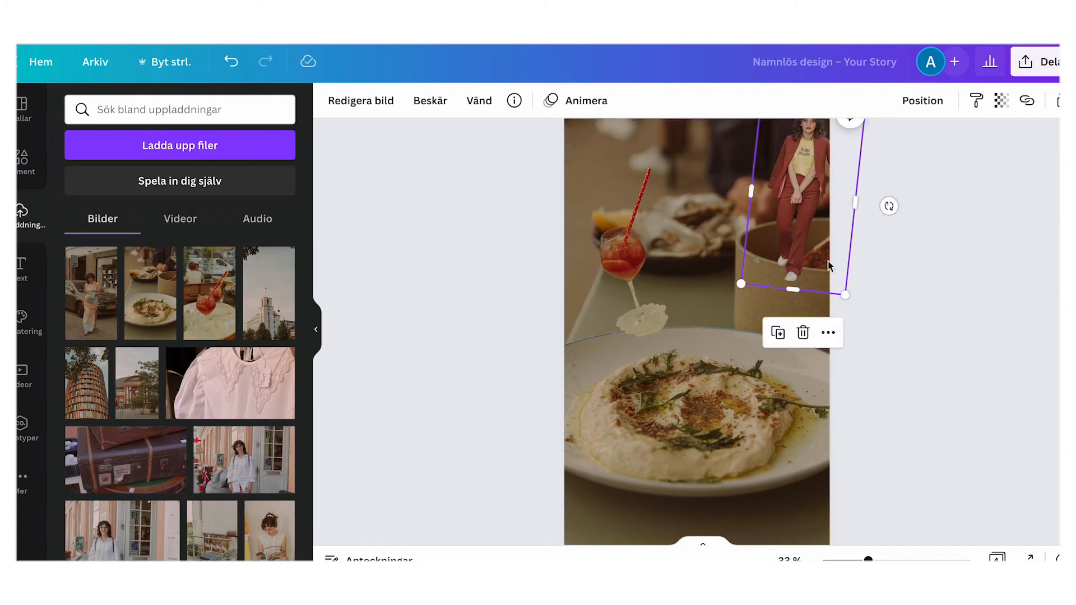
pyautogui.scroll(3, 975, 390)
pyautogui.moveTo(809, 297); pyautogui.dragTo(781, 284)
pyautogui.click(984, 450)
# Step: Paste copies of the red-suited woman cutout and stack them, overlapping downward, along the hummus photo's right side
pyautogui.press('super+v')
pyautogui.press('super+v')
pyautogui.moveTo(800, 240); pyautogui.dragTo(803, 287)
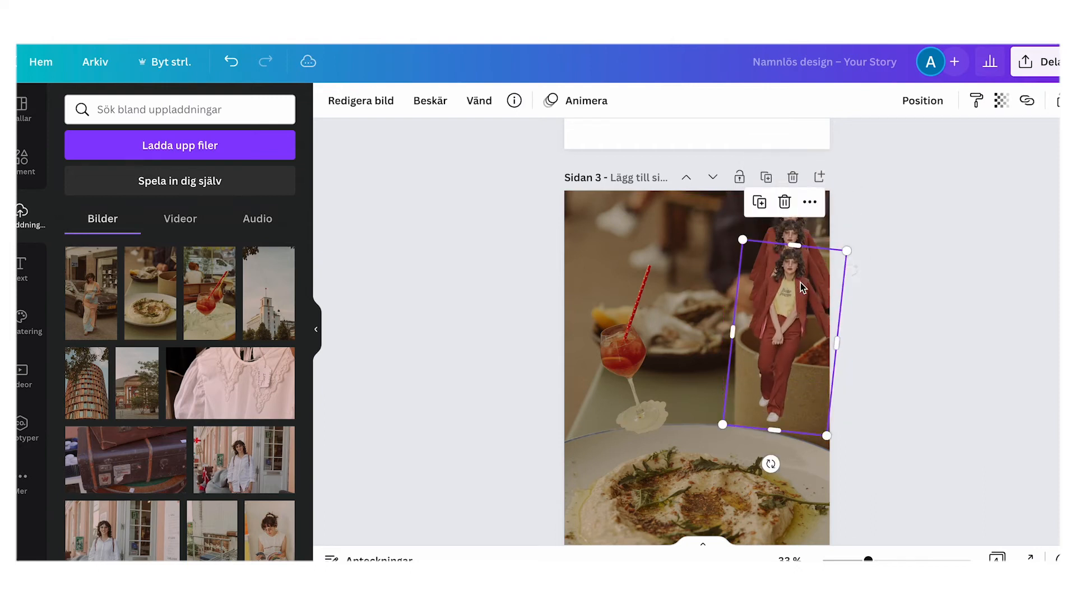
pyautogui.press('super+z')
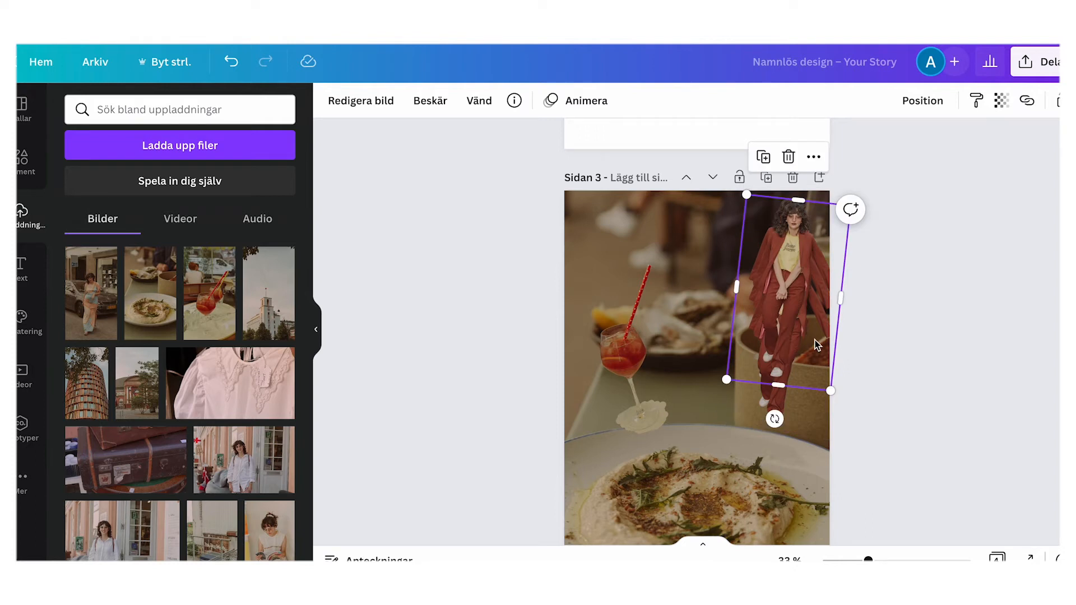
pyautogui.moveTo(780, 287); pyautogui.dragTo(777, 359)
pyautogui.click(936, 373)
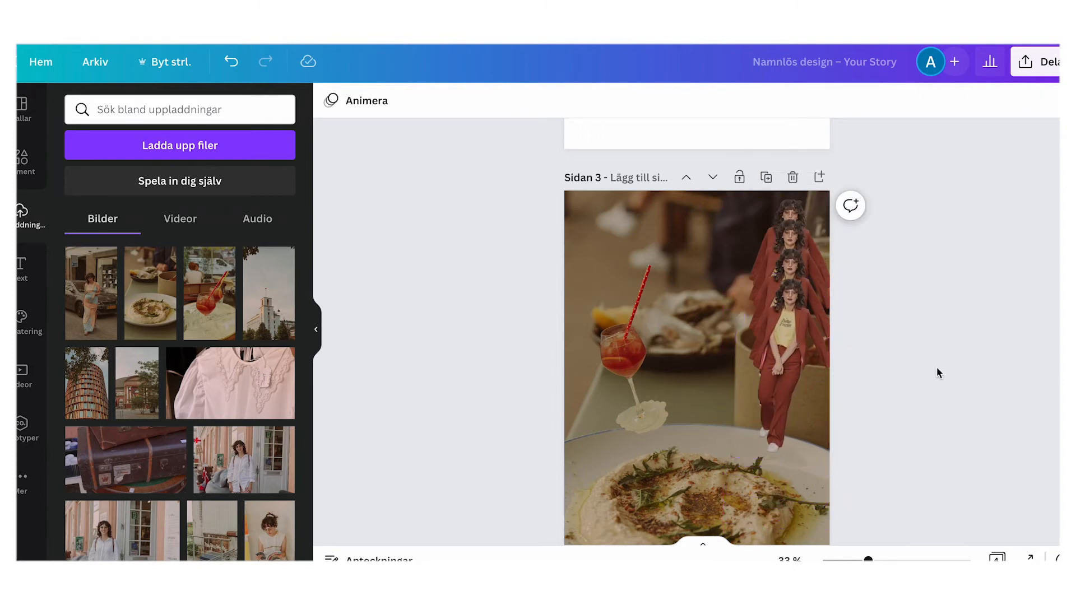
# Step: Add a page after the hummus collage, insert the photo of the woman beside the car, and open it for image editing
pyautogui.scroll(-1, 937, 368)
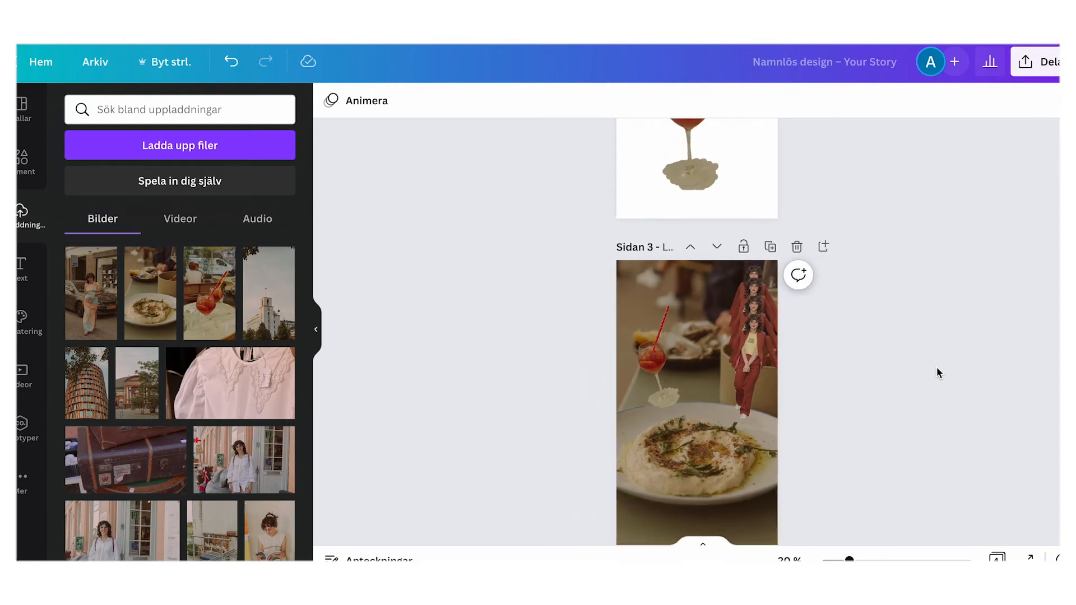
pyautogui.click(822, 247)
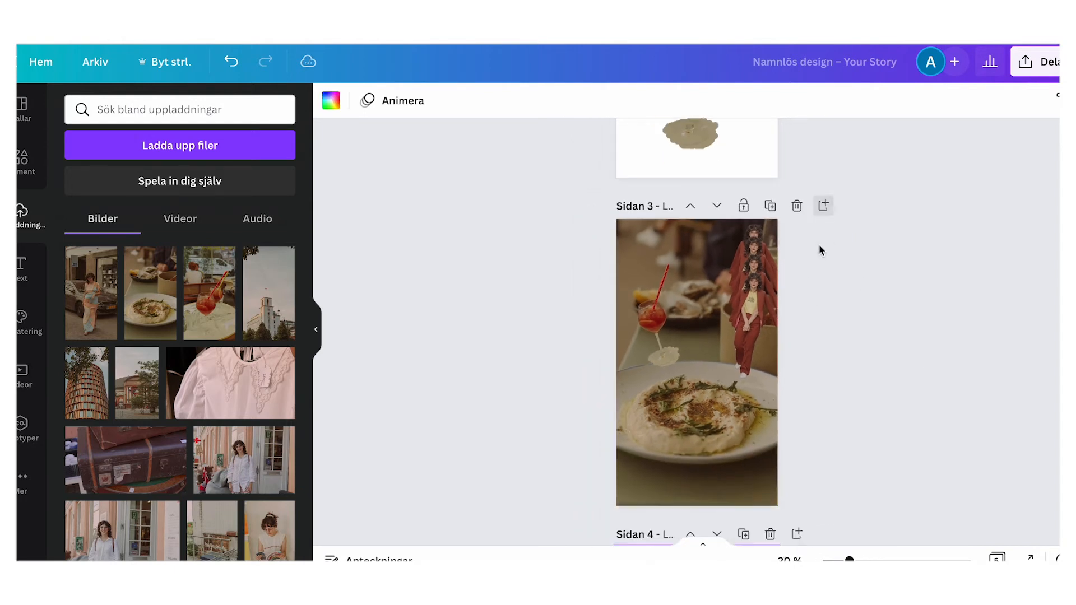
pyautogui.click(80, 306)
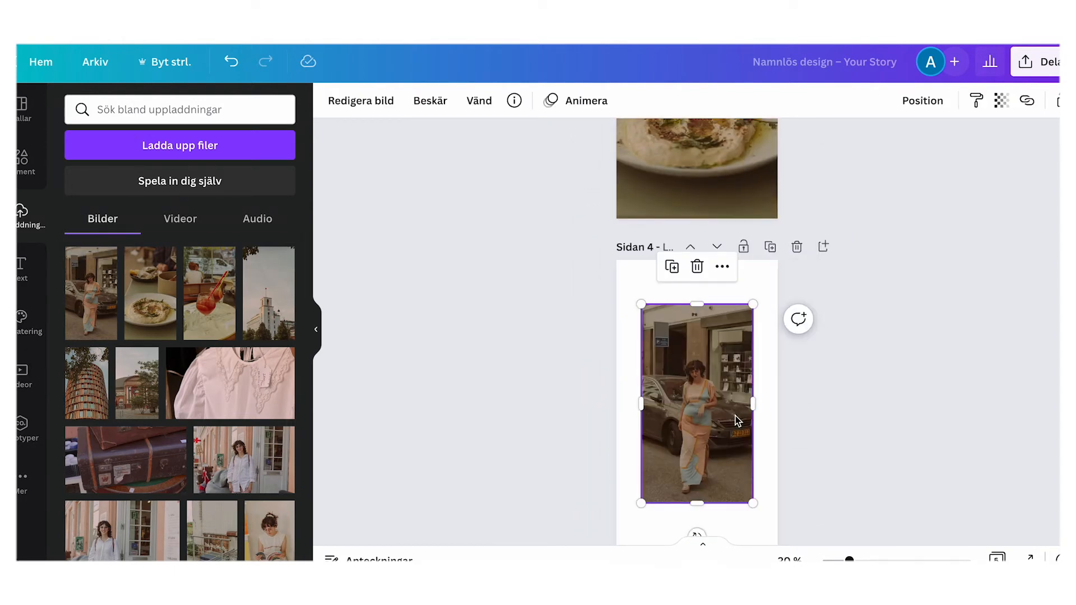
pyautogui.click(361, 100)
pyautogui.click(157, 386)
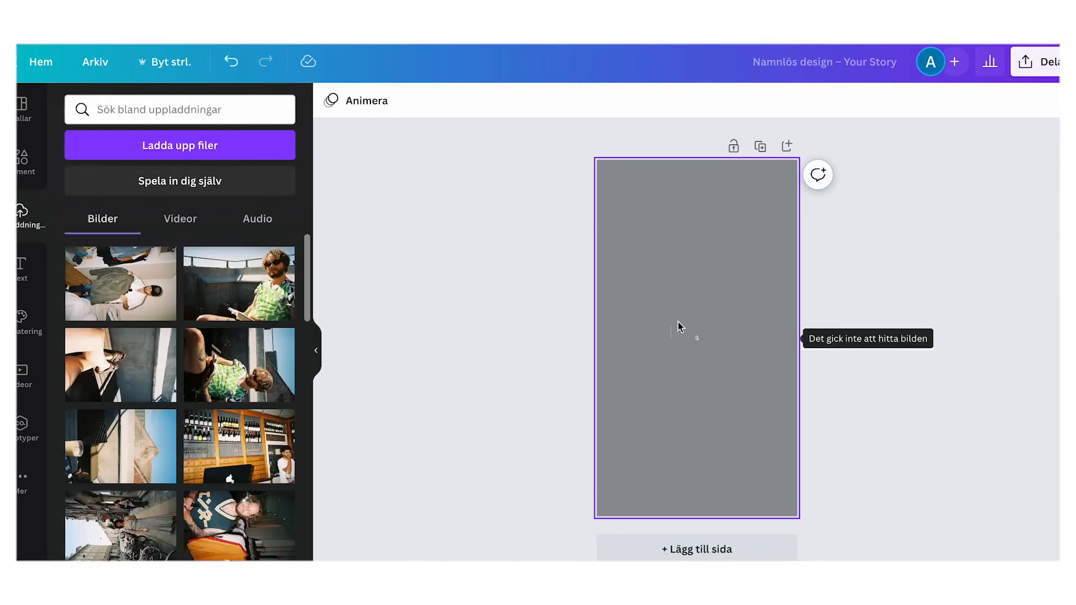
# Step: Detach the street photo of the woman in the checked dress from the page background, and rotate it upright and enlarge it
pyautogui.doubleClick(712, 311)
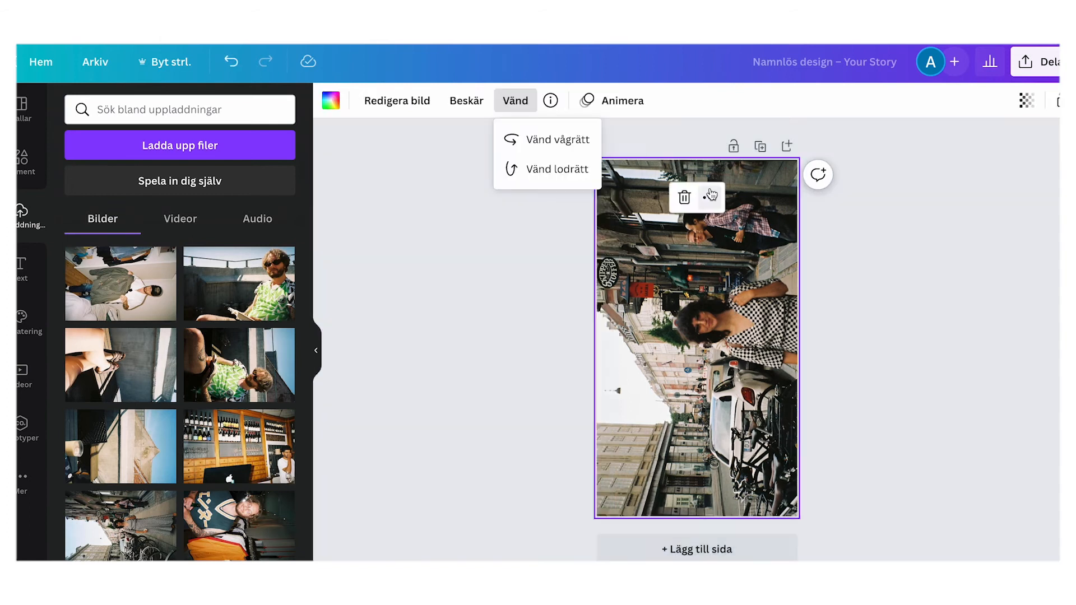
pyautogui.click(710, 196)
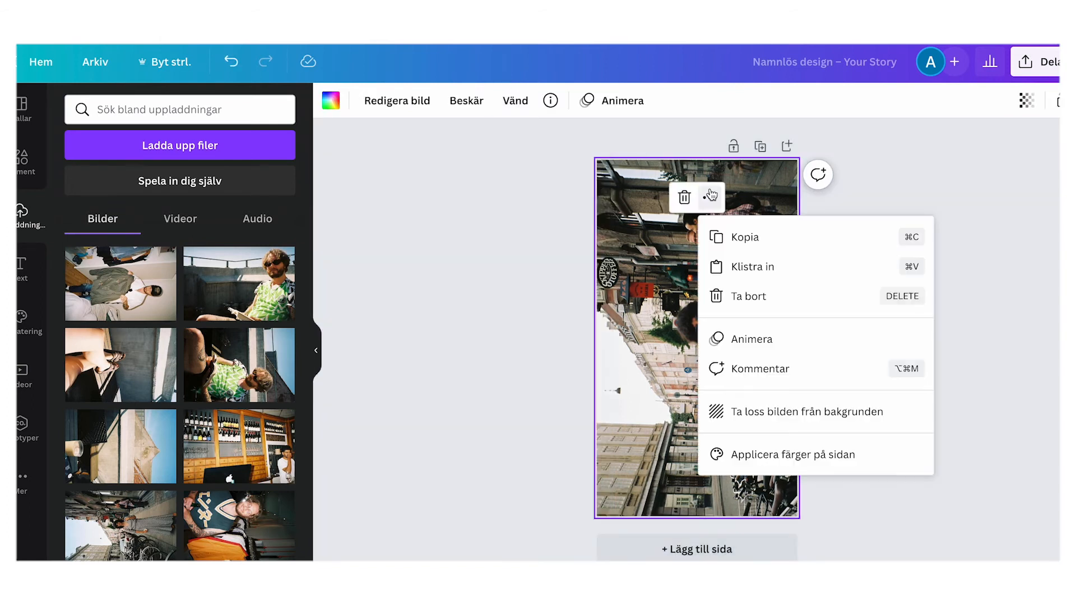
pyautogui.click(883, 425)
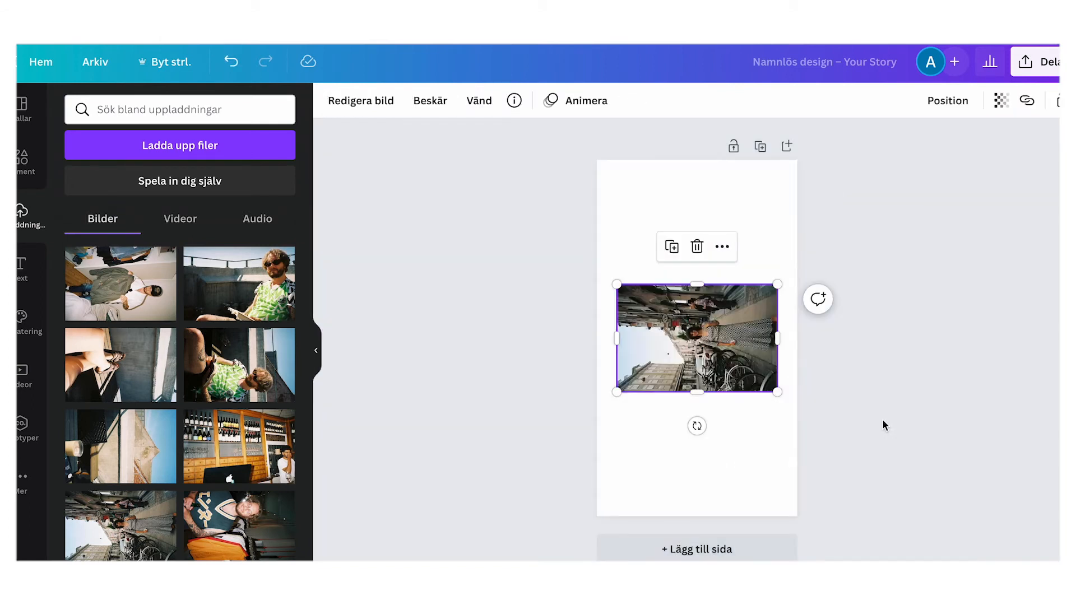
pyautogui.moveTo(696, 427); pyautogui.dragTo(605, 341)
pyautogui.moveTo(694, 336); pyautogui.dragTo(776, 492)
# Step: Remove the street photo's background and bring back the dress hem and feet with the Restore brush
pyautogui.click(361, 100)
pyautogui.click(105, 251)
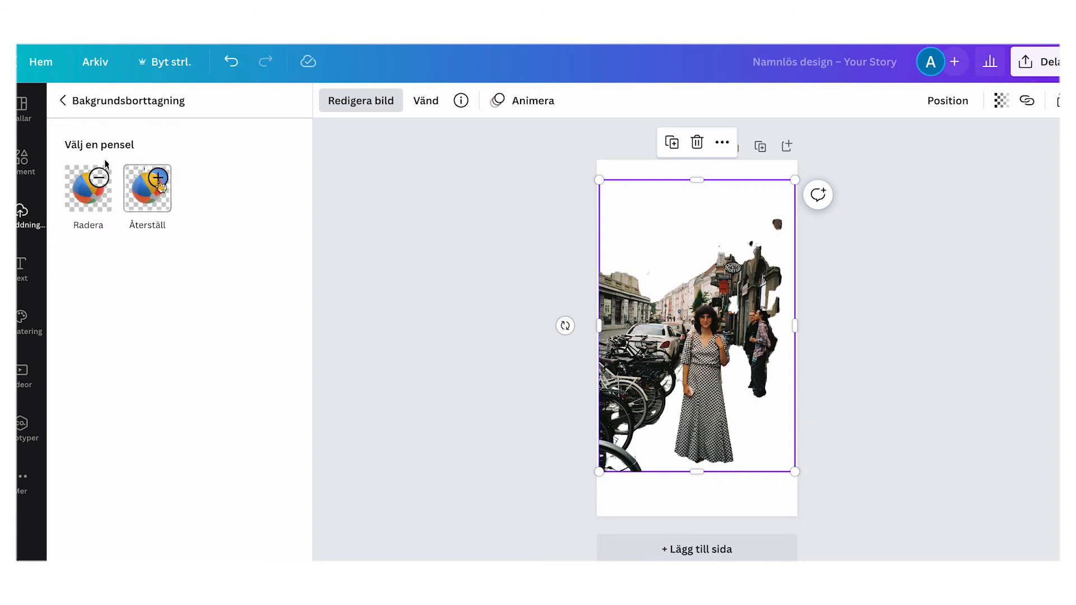
pyautogui.click(104, 165)
pyautogui.click(147, 188)
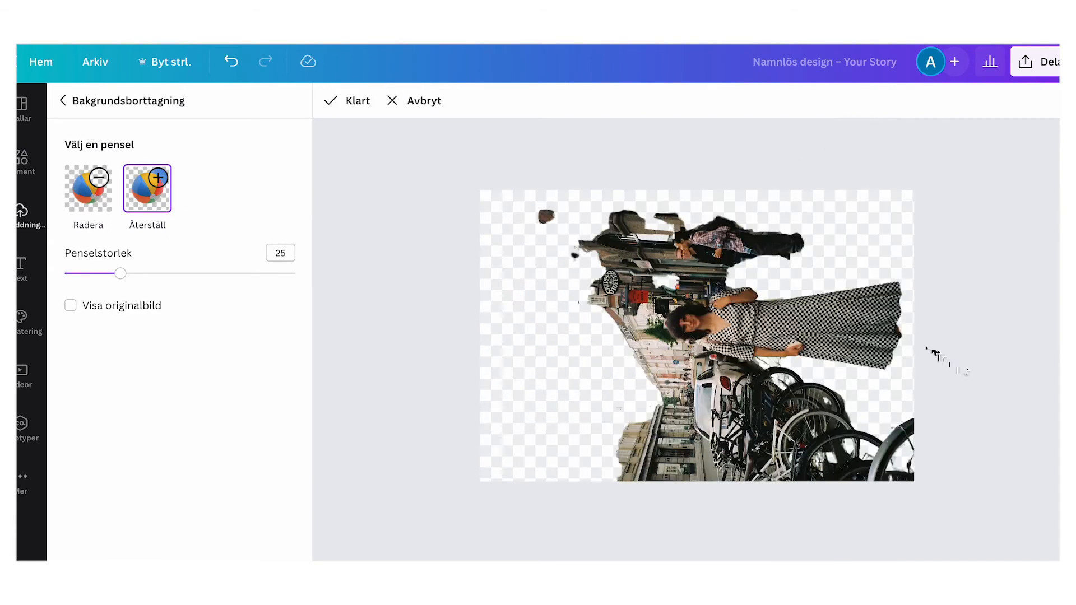
pyautogui.click(897, 331)
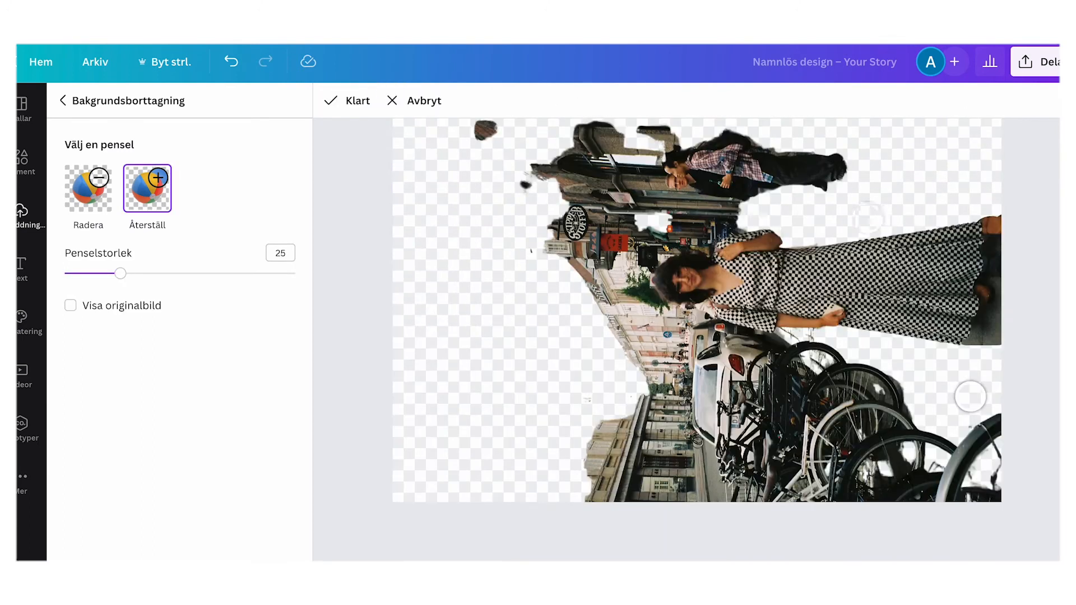
pyautogui.moveTo(978, 229); pyautogui.dragTo(773, 259)
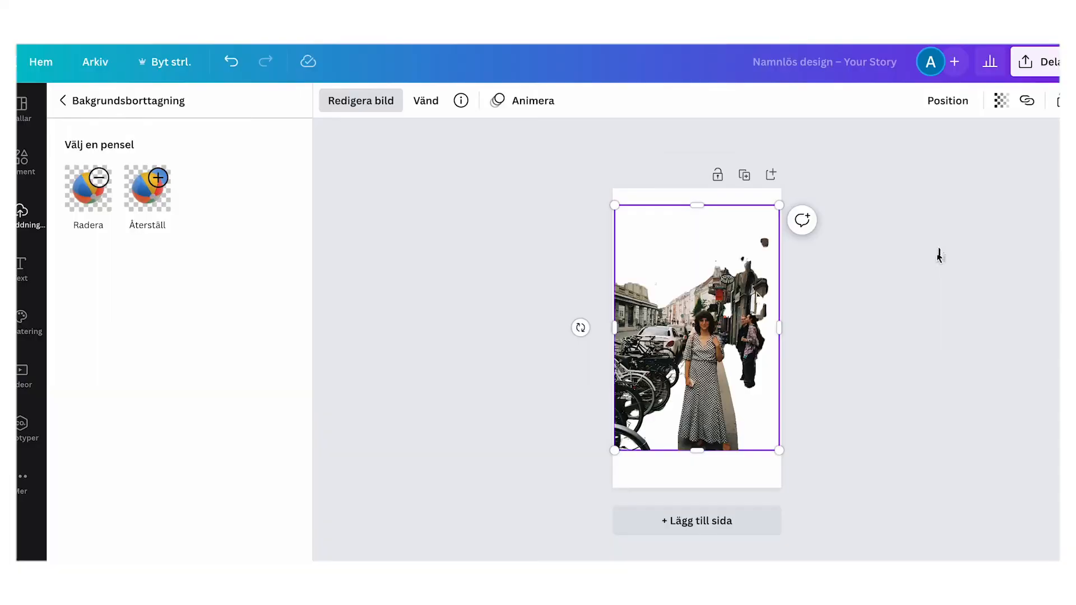
pyautogui.click(347, 100)
pyautogui.click(800, 149)
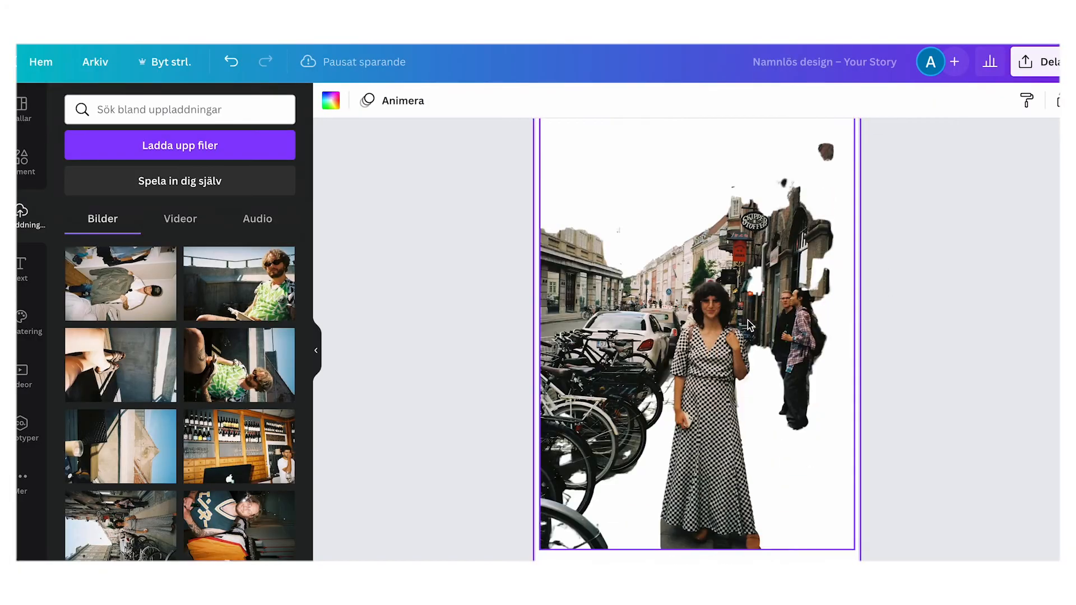
# Step: Erase the passersby, the shopfronts, the stray scraps and the woman's head from the street cutout with the Erase brush
pyautogui.click(357, 105)
pyautogui.click(168, 302)
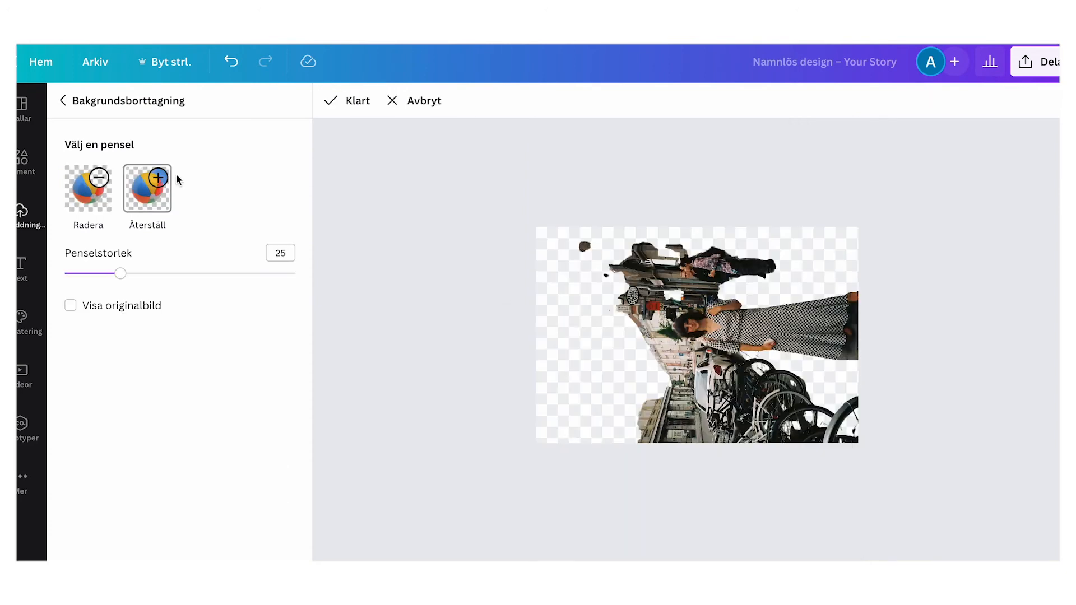
pyautogui.click(88, 188)
pyautogui.moveTo(584, 246)
pyautogui.mouseDown()
pyautogui.moveTo(644, 241)
pyautogui.moveTo(600, 325)
pyautogui.moveTo(784, 257)
pyautogui.moveTo(625, 303)
pyautogui.moveTo(665, 311)
pyautogui.moveTo(693, 296)
pyautogui.moveTo(665, 312)
pyautogui.mouseUp()
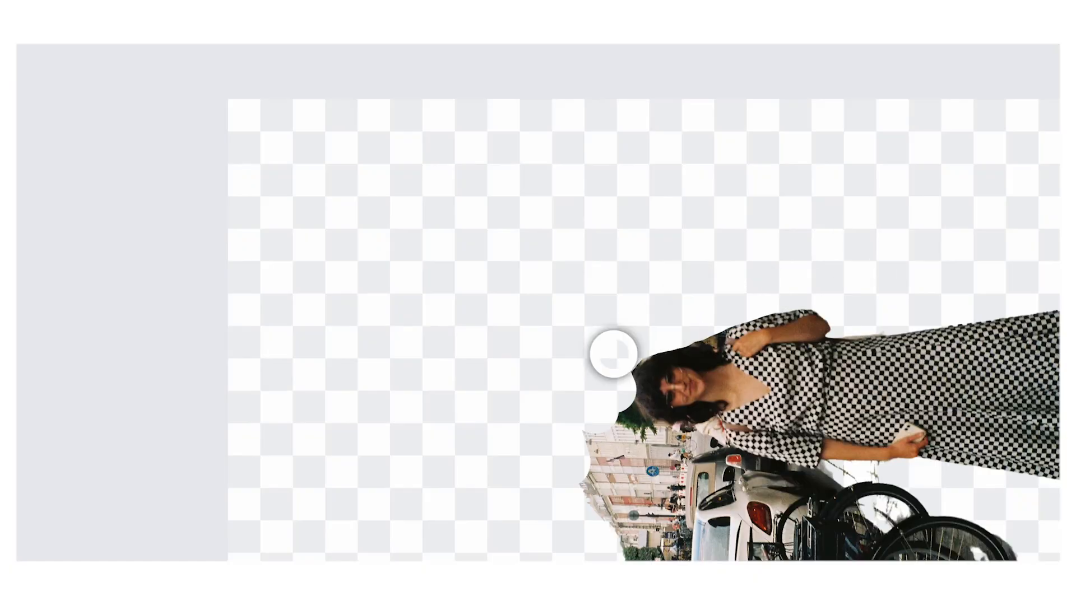
pyautogui.scroll(-3, 585, 302)
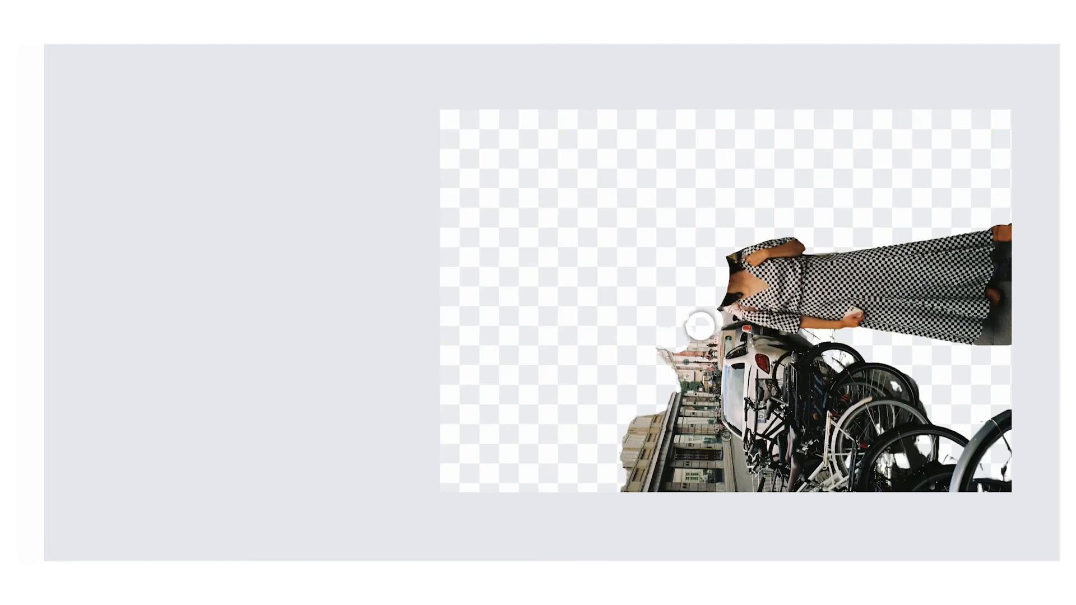
pyautogui.moveTo(681, 296)
pyautogui.mouseDown()
pyautogui.moveTo(650, 370)
pyautogui.moveTo(686, 309)
pyautogui.mouseUp()
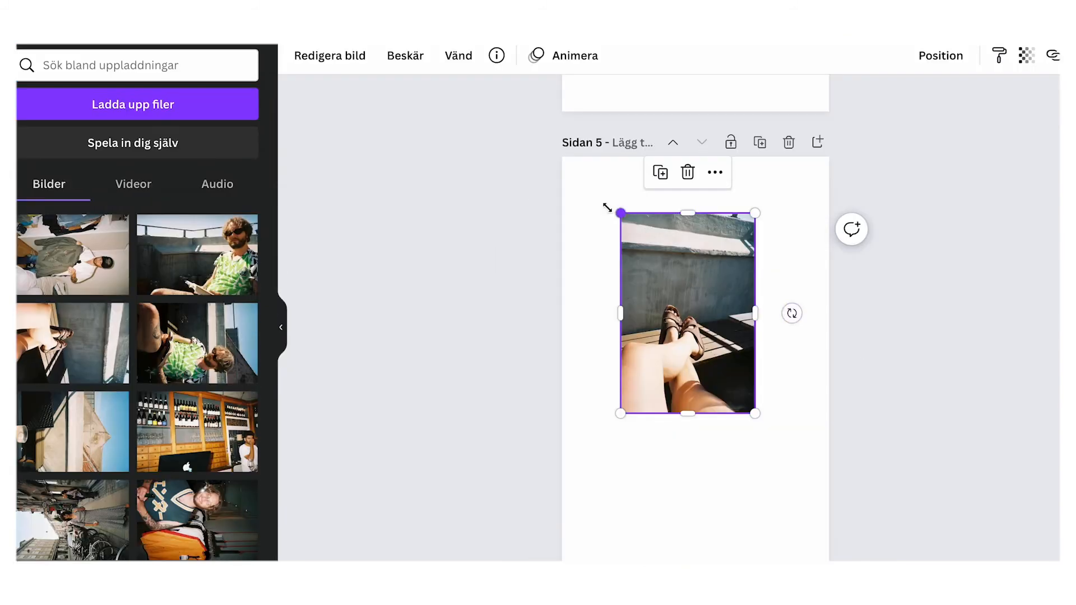
# Step: Enlarge the sandals photo to fill page 5 and add a blank page after it
pyautogui.moveTo(607, 208); pyautogui.dragTo(580, 201)
pyautogui.scroll(-2, 778, 309)
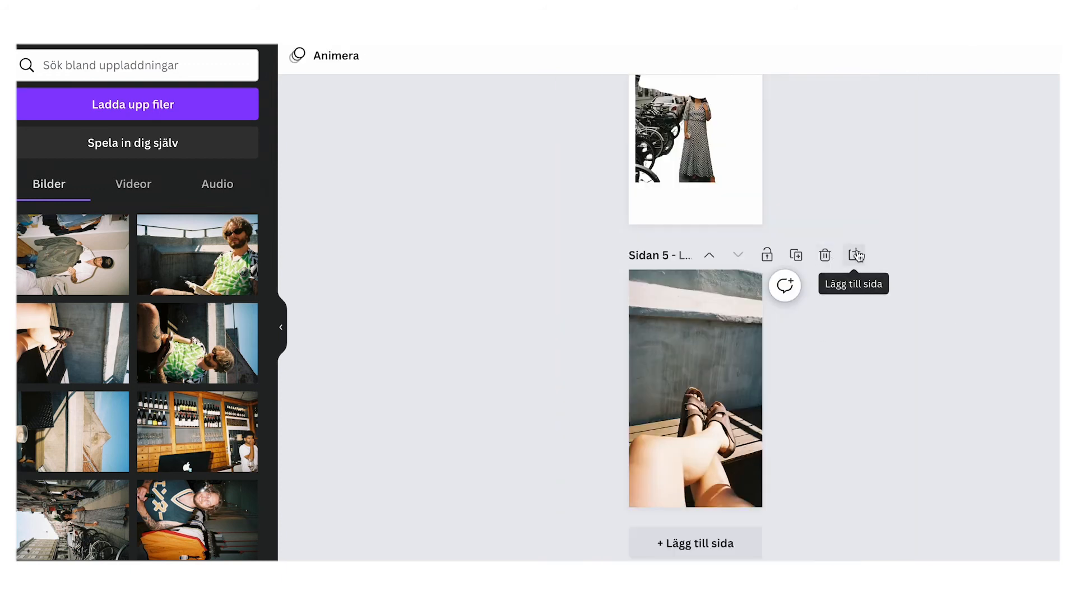
pyautogui.click(856, 256)
# Step: Place the terrace photo with the coffee glass on page 6, rotated upright and filling the page, and add another page
pyautogui.moveTo(80, 438); pyautogui.dragTo(708, 397)
pyautogui.moveTo(699, 454); pyautogui.dragTo(752, 381)
pyautogui.moveTo(666, 332); pyautogui.dragTo(632, 284)
pyautogui.moveTo(732, 434); pyautogui.dragTo(778, 501)
pyautogui.moveTo(731, 403); pyautogui.dragTo(728, 409)
pyautogui.moveTo(629, 290); pyautogui.dragTo(616, 269)
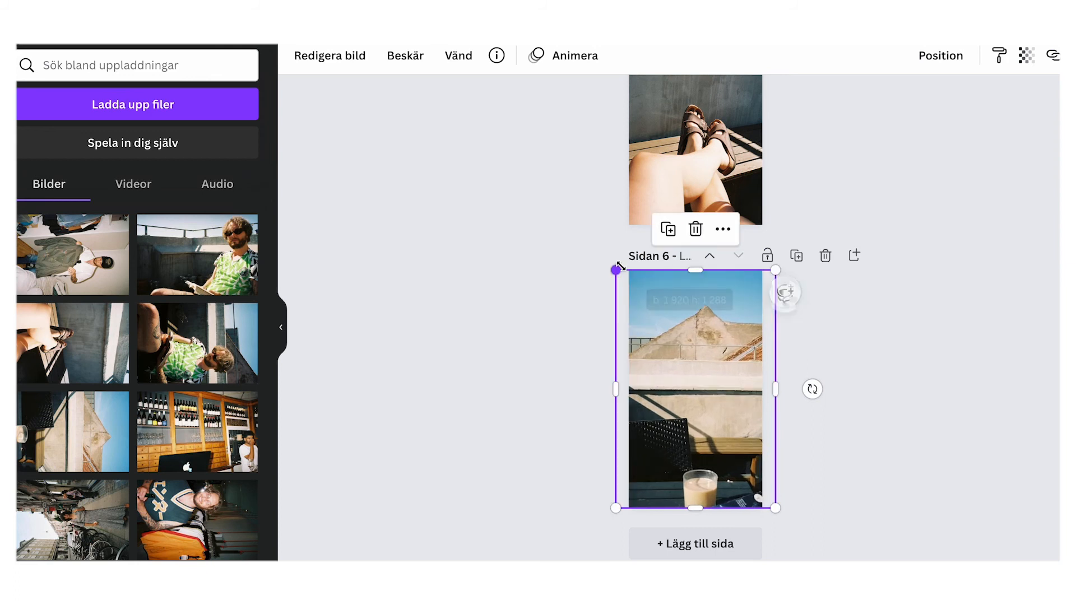
pyautogui.click(889, 448)
pyautogui.click(854, 255)
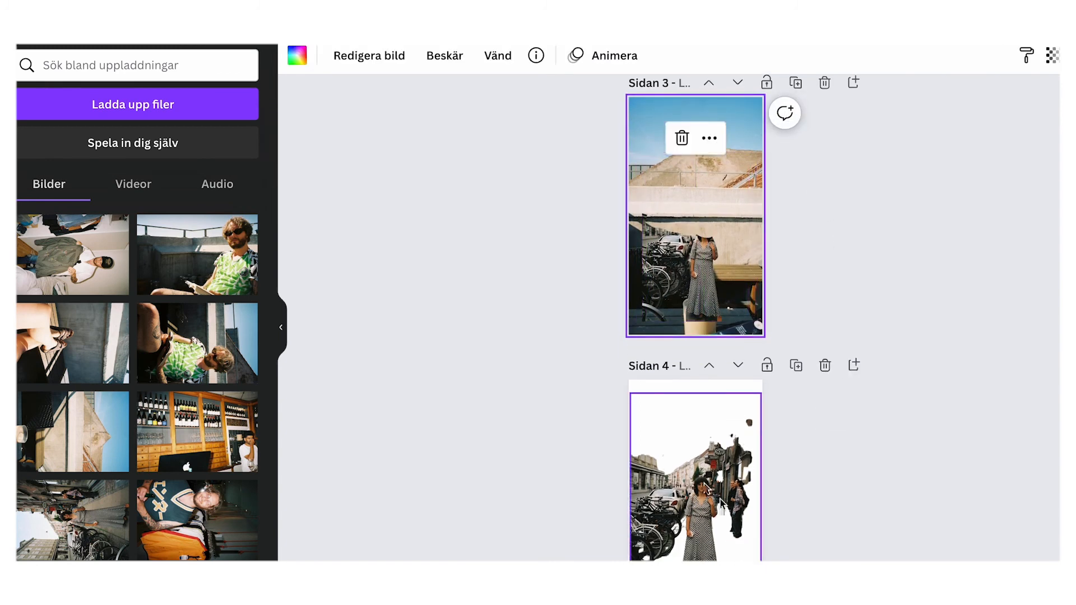
# Step: Move the street cutout of the woman onto the terrace photo on page 3, duplicate that page, and delete the duplicate
pyautogui.moveTo(721, 504); pyautogui.dragTo(679, 253)
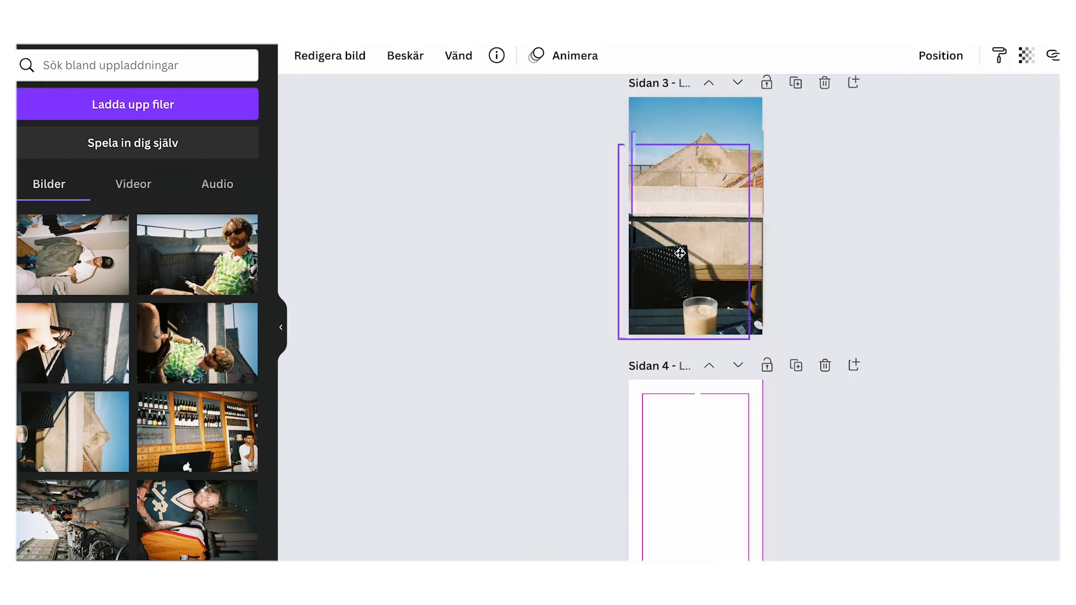
pyautogui.click(795, 82)
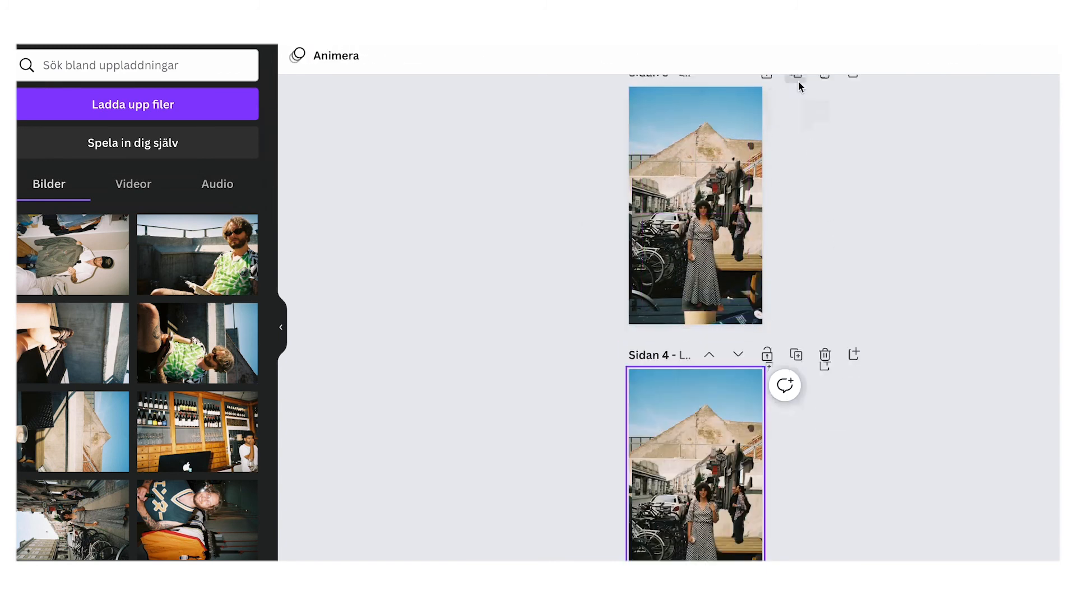
pyautogui.scroll(-4, 826, 381)
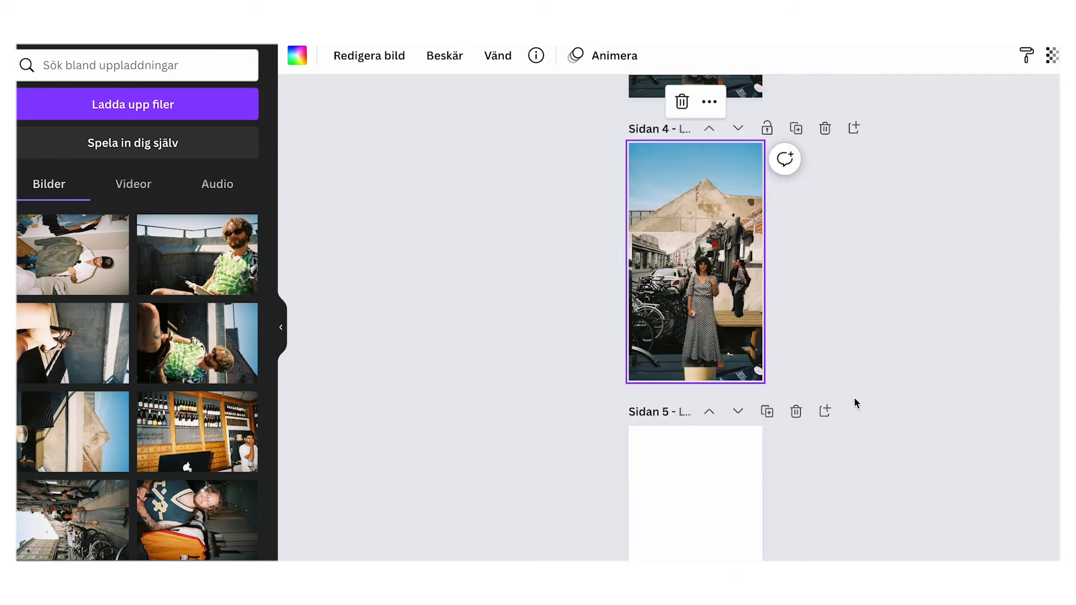
pyautogui.click(825, 129)
# Step: Place the original street photo of the woman on blank page 4, rotate it upright, and enlarge it to cover the page
pyautogui.moveTo(73, 521); pyautogui.dragTo(697, 238)
pyautogui.moveTo(697, 291); pyautogui.dragTo(646, 261)
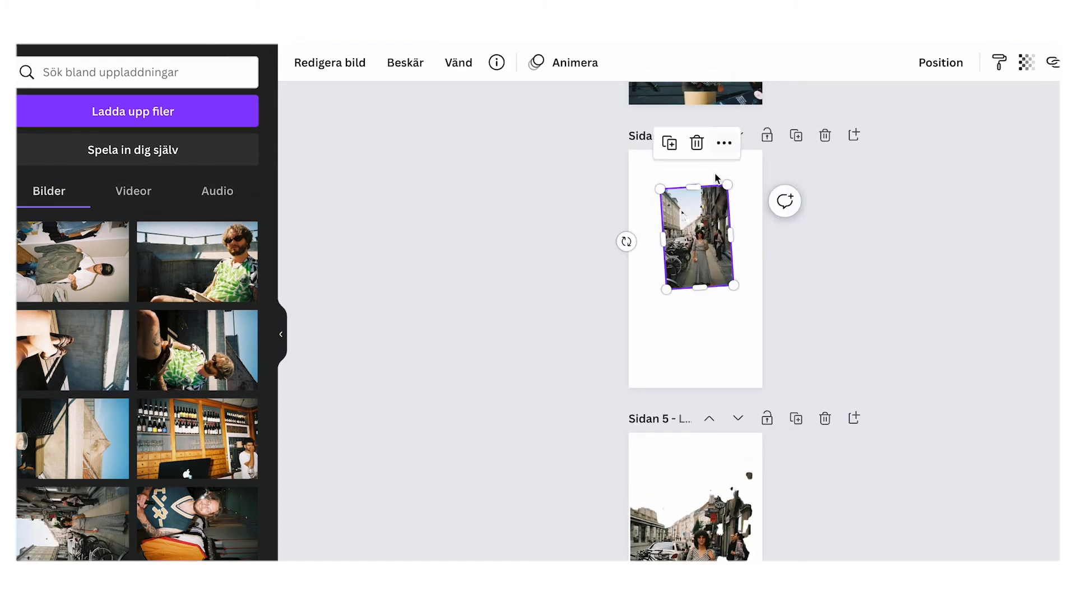
pyautogui.moveTo(658, 177); pyautogui.dragTo(630, 135)
pyautogui.moveTo(731, 288); pyautogui.dragTo(781, 387)
pyautogui.moveTo(706, 264); pyautogui.dragTo(699, 277)
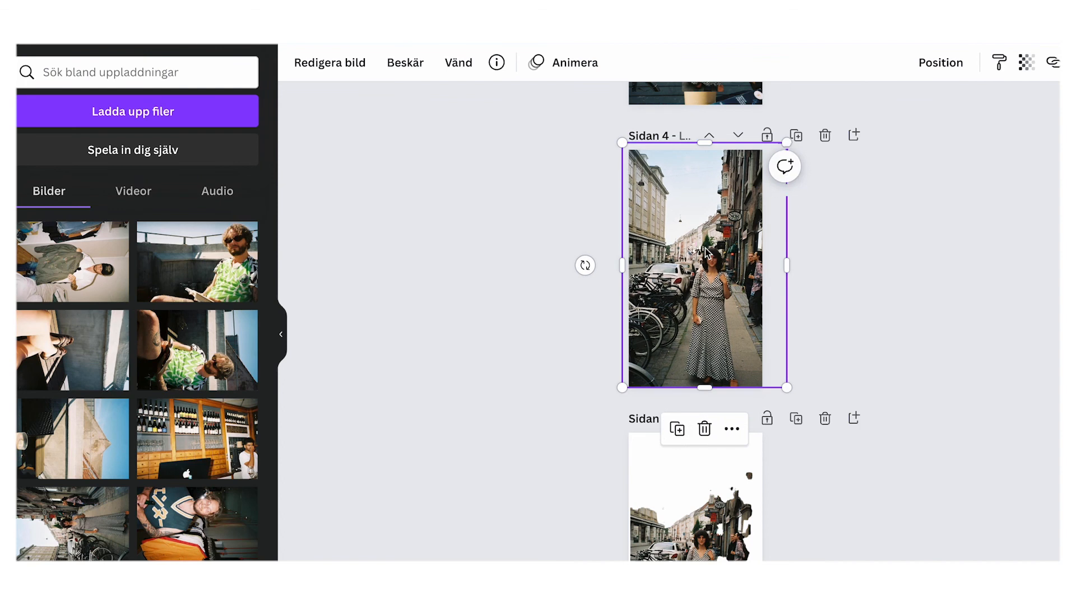
pyautogui.click(919, 271)
# Step: Delete the page that holds only the headless street cutout on white, below the full street photo
pyautogui.scroll(3, 919, 271)
pyautogui.scroll(-2, 866, 270)
pyautogui.scroll(-5, 864, 265)
pyautogui.scroll(8, 864, 292)
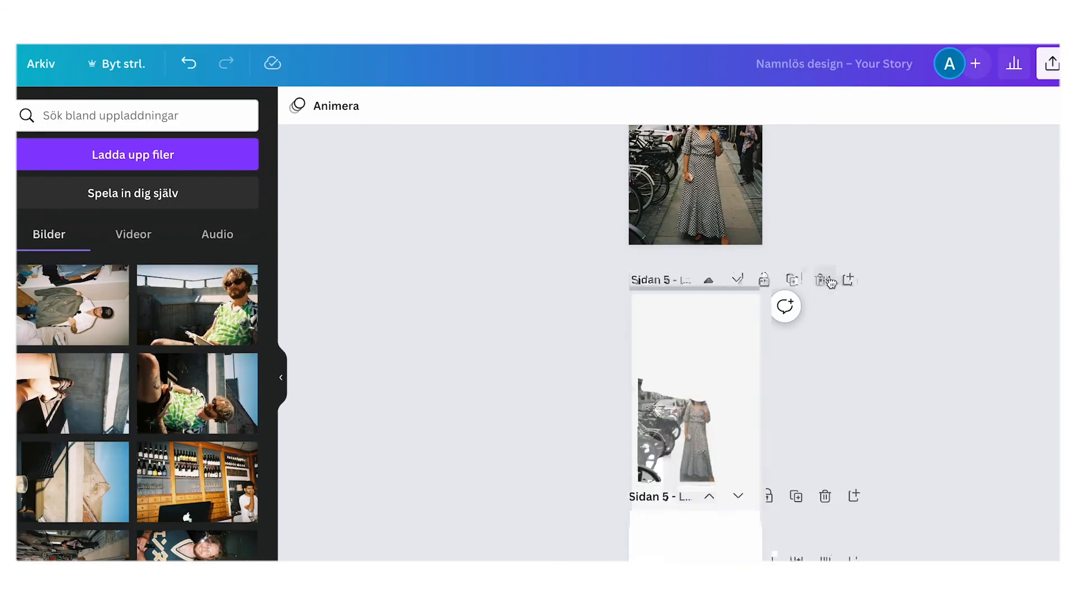
# Step: Place the rocky seaside photo with green plants on blank page 6, rotate it upright, and enlarge it to fill the page
pyautogui.scroll(-3, 865, 337)
pyautogui.scroll(-6, 865, 337)
pyautogui.scroll(-3, 137, 415)
pyautogui.scroll(-3, 530, 368)
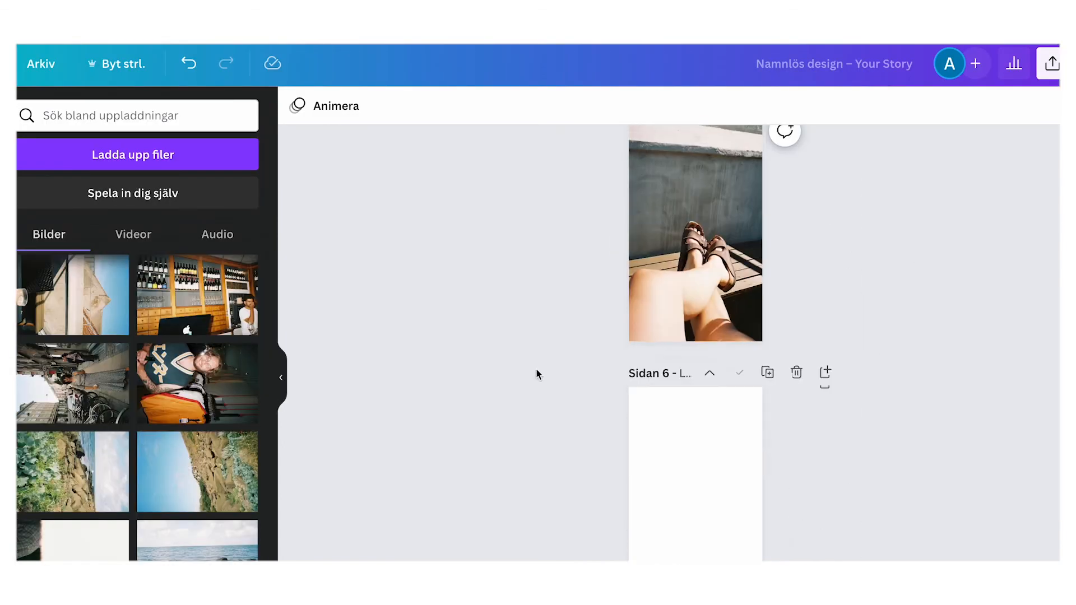
pyautogui.moveTo(73, 471); pyautogui.dragTo(700, 435)
pyautogui.moveTo(701, 505); pyautogui.dragTo(771, 435)
pyautogui.moveTo(668, 385); pyautogui.dragTo(629, 329)
pyautogui.scroll(-2, 867, 480)
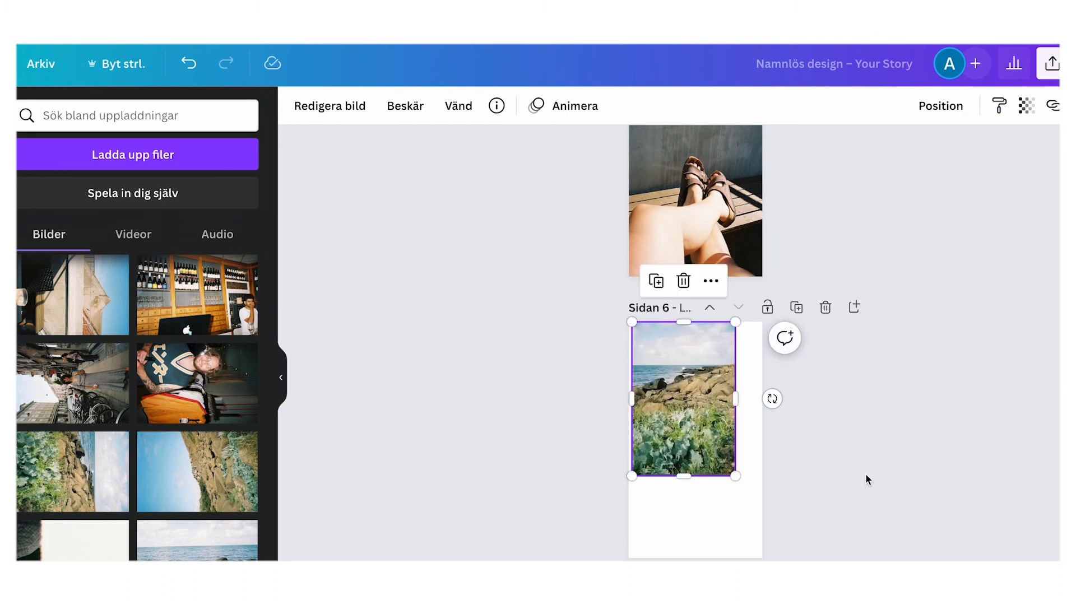
pyautogui.moveTo(735, 426); pyautogui.dragTo(790, 508)
# Step: Remove the seaside photo's background and erase the remaining strip of sea along the rocks, keeping the rocks and plants
pyautogui.scroll(3, 903, 211)
pyautogui.scroll(2, 903, 211)
pyautogui.scroll(-4, 902, 211)
pyautogui.click(329, 55)
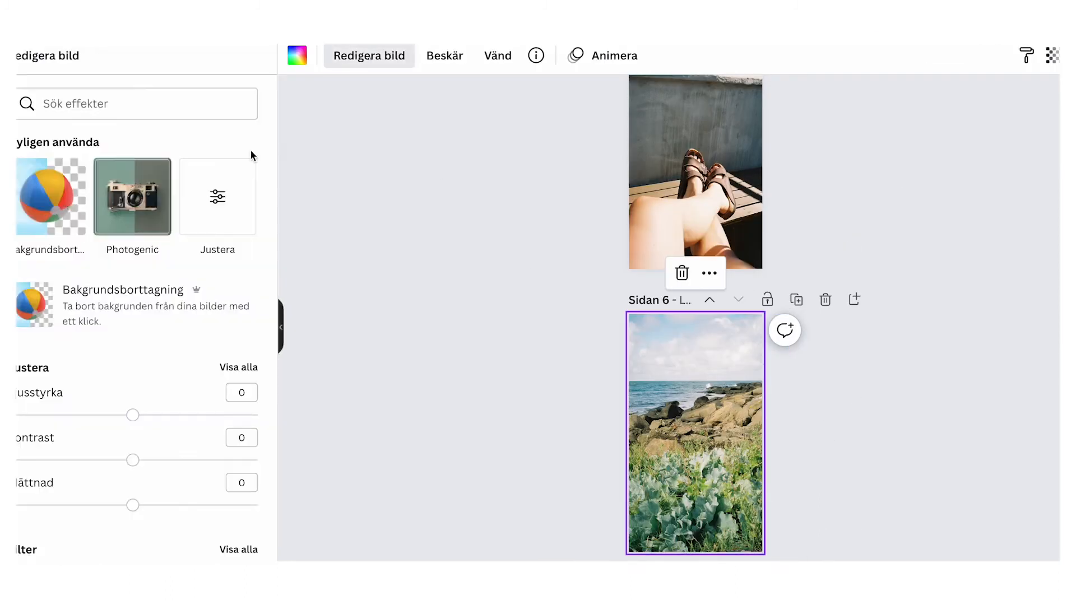
pyautogui.click(60, 200)
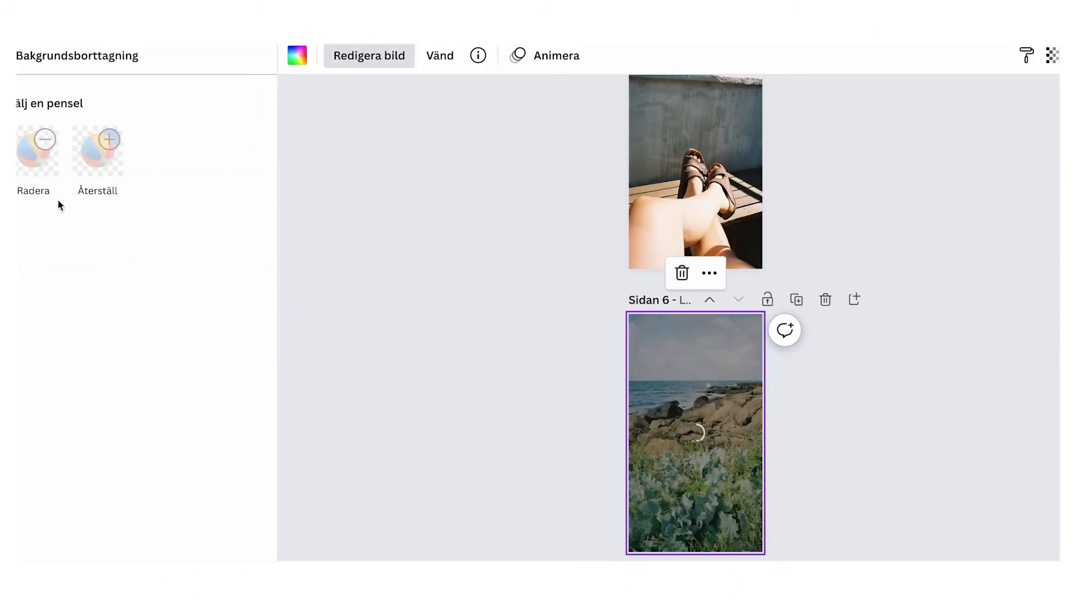
pyautogui.click(98, 151)
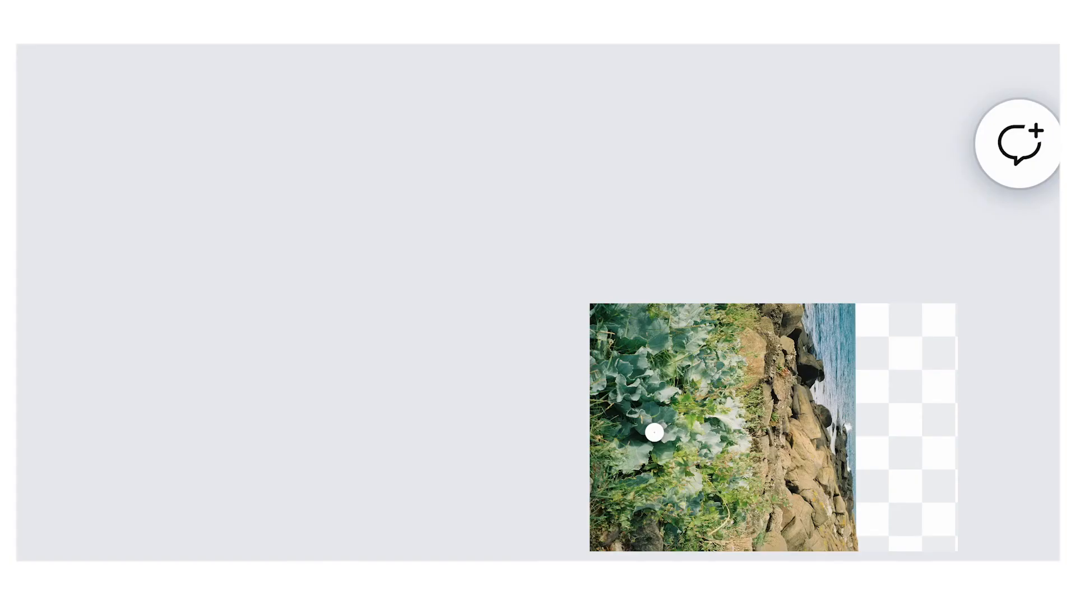
pyautogui.moveTo(816, 303)
pyautogui.mouseDown()
pyautogui.moveTo(834, 312)
pyautogui.moveTo(812, 302)
pyautogui.mouseUp()
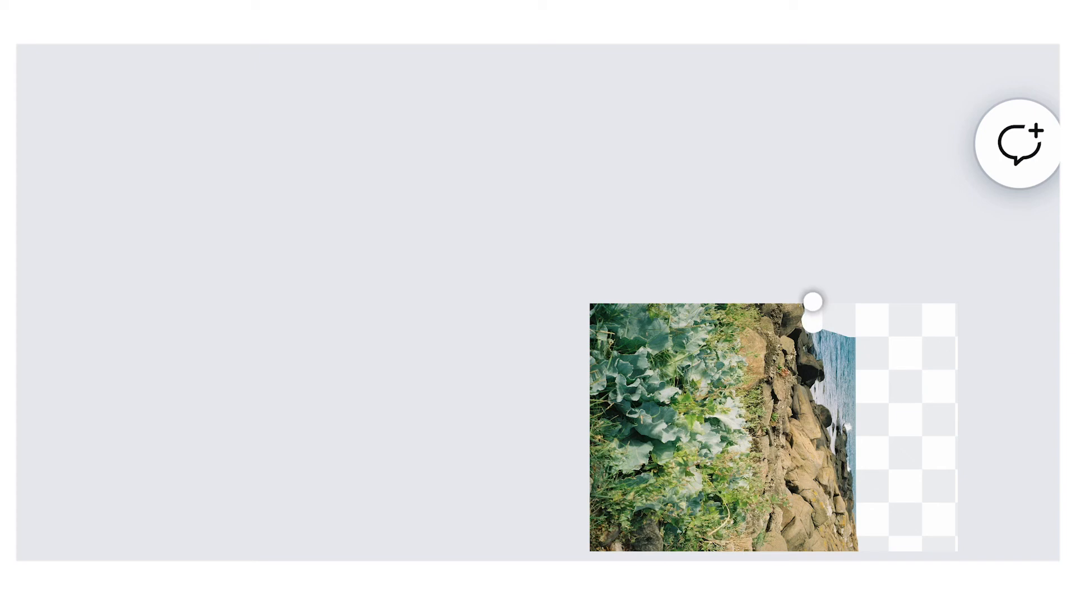
pyautogui.scroll(-1, 857, 372)
pyautogui.moveTo(856, 314)
pyautogui.mouseDown()
pyautogui.moveTo(828, 293)
pyautogui.moveTo(844, 338)
pyautogui.moveTo(824, 345)
pyautogui.moveTo(829, 332)
pyautogui.moveTo(855, 384)
pyautogui.moveTo(862, 445)
pyautogui.moveTo(849, 375)
pyautogui.moveTo(837, 369)
pyautogui.moveTo(873, 438)
pyautogui.moveTo(867, 497)
pyautogui.moveTo(864, 473)
pyautogui.moveTo(845, 513)
pyautogui.mouseUp()
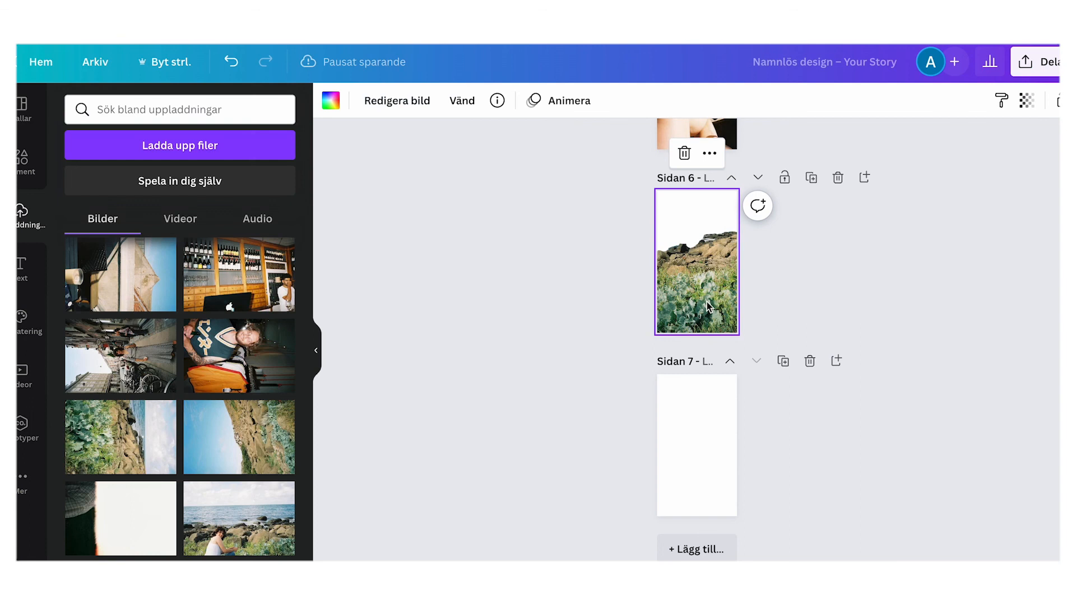
pyautogui.click(716, 456)
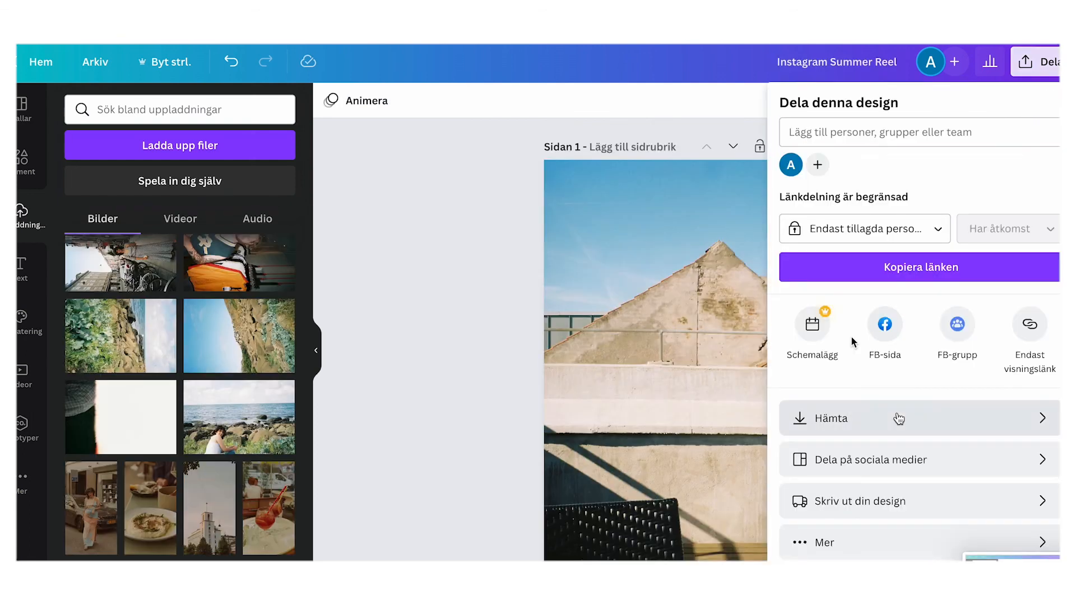
# Step: Download all 13 pages of the Instagram Summer Reel design as PNG files at 1080 × 1920 px
pyautogui.click(898, 418)
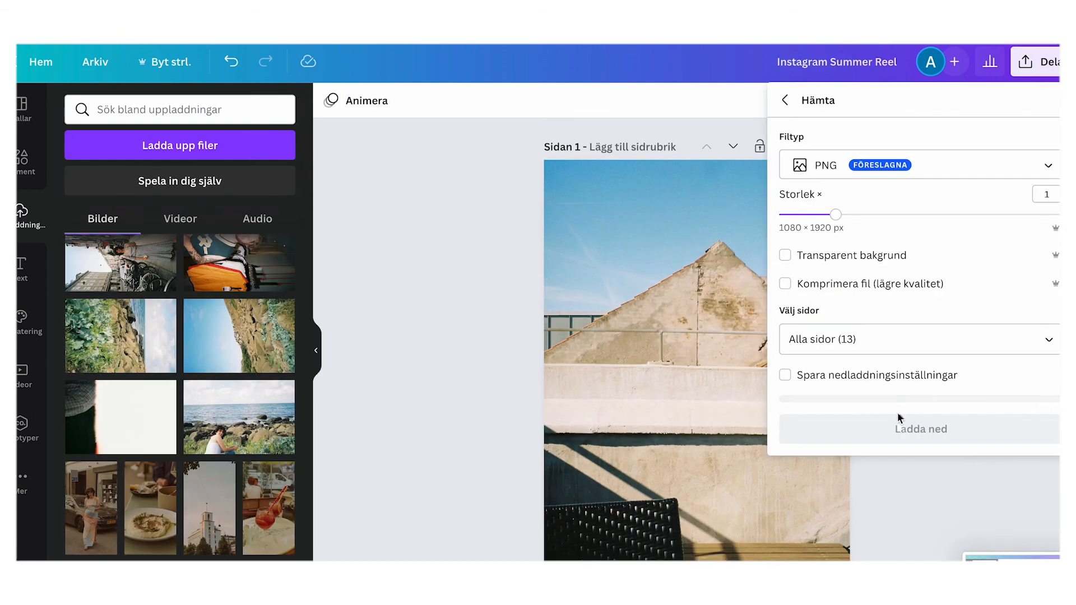
pyautogui.click(1050, 163)
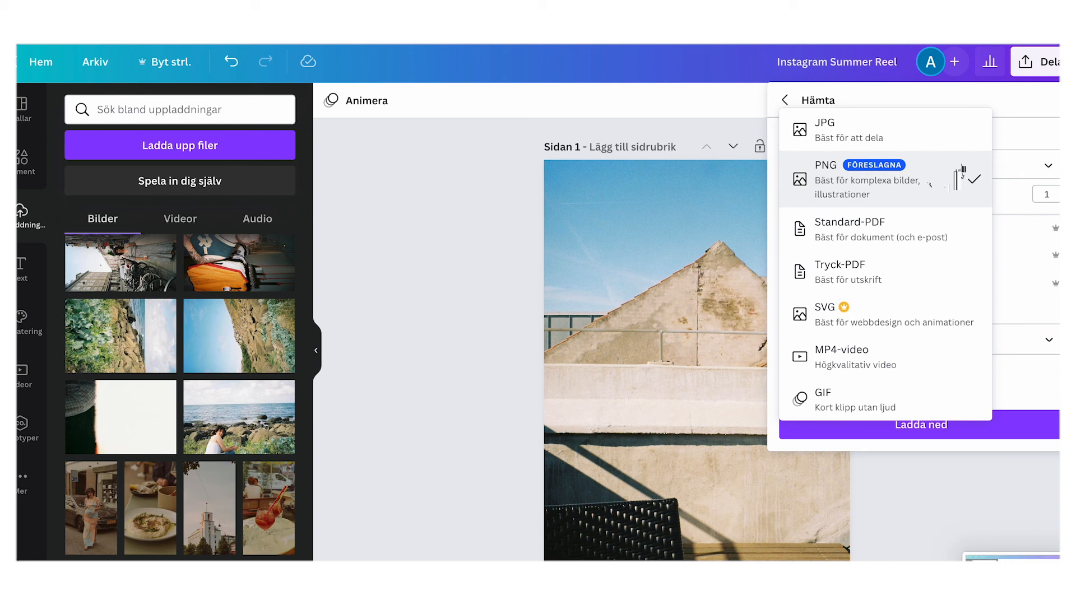
pyautogui.click(959, 178)
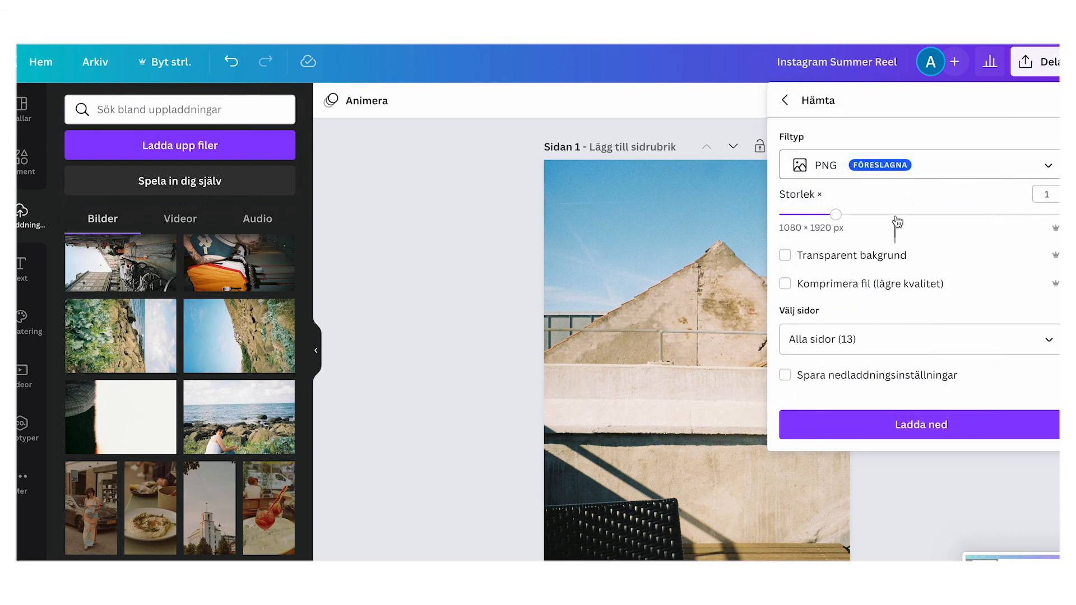
pyautogui.click(1041, 340)
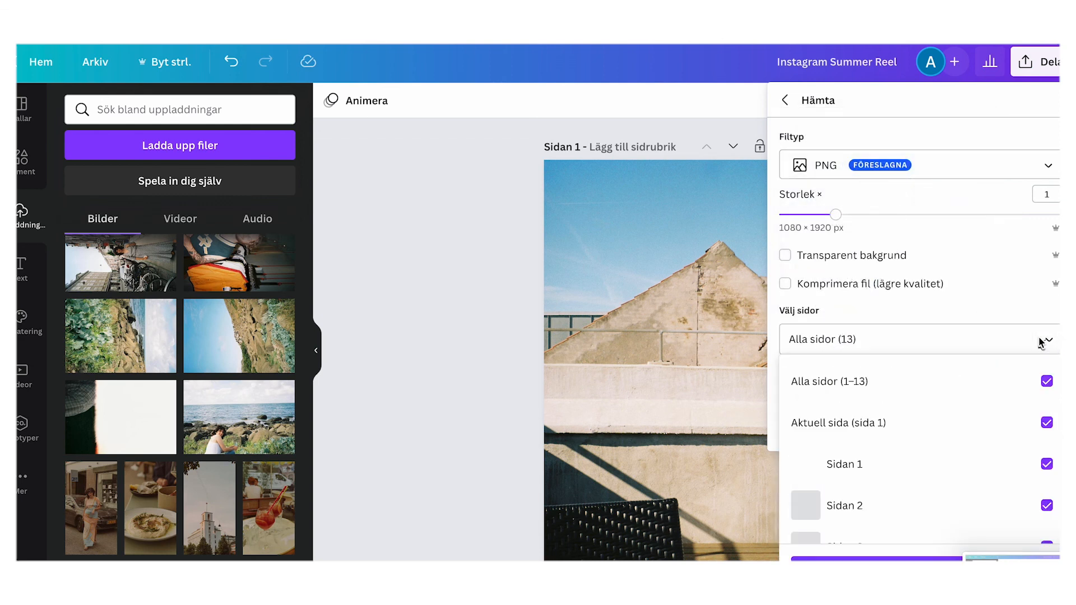
pyautogui.click(1040, 343)
pyautogui.click(984, 428)
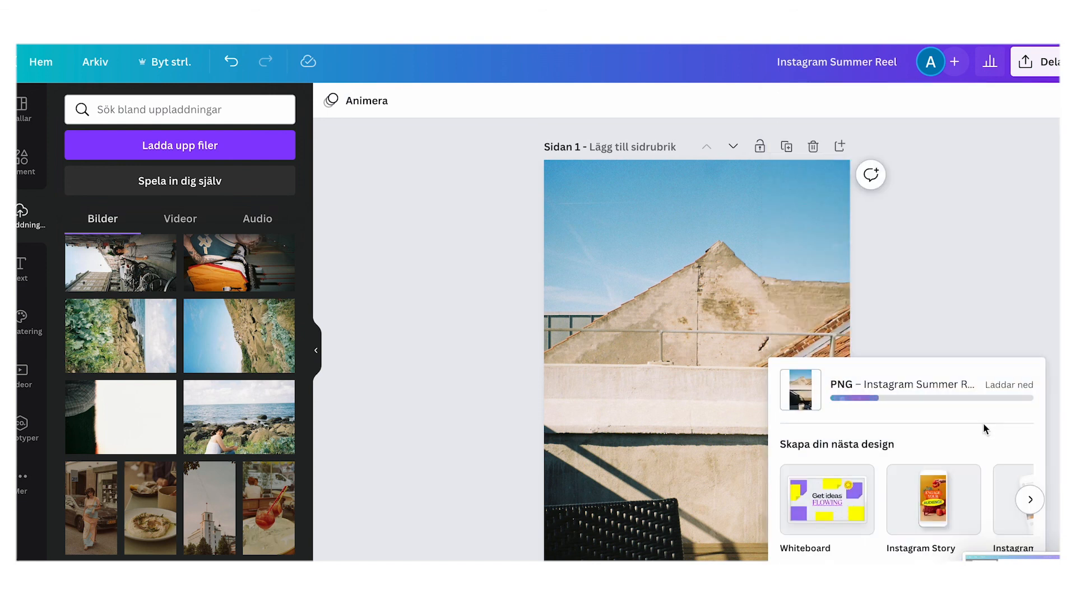